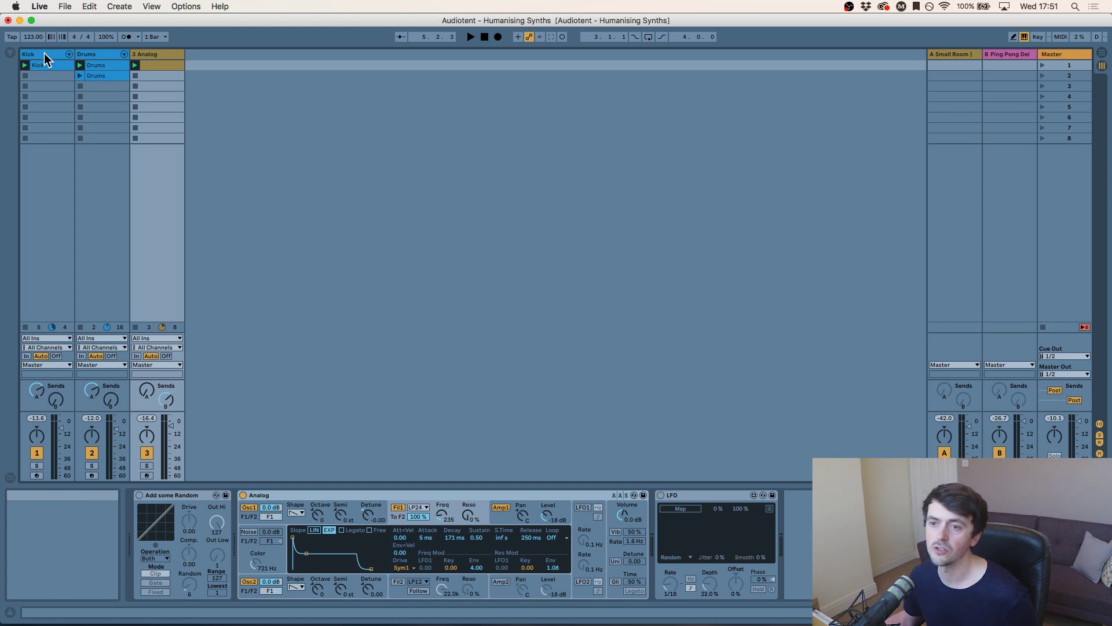
Step: Review the Drums track, select the Analog track, and play the whole arrangement to hear the starting sound
left_click(100, 67)
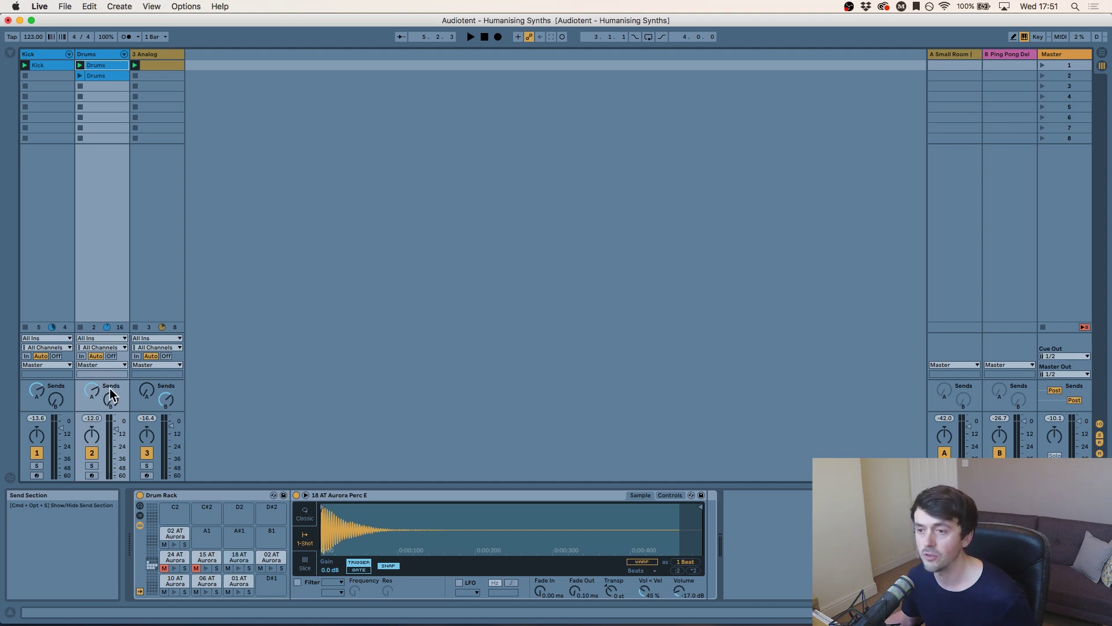
left_click(154, 53)
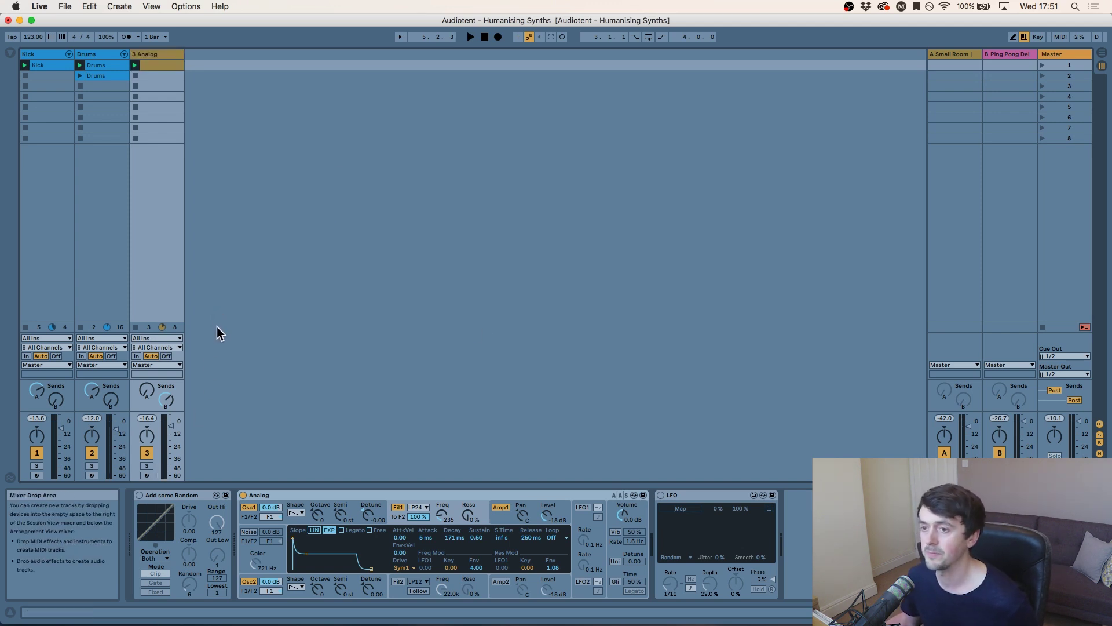
key("space")
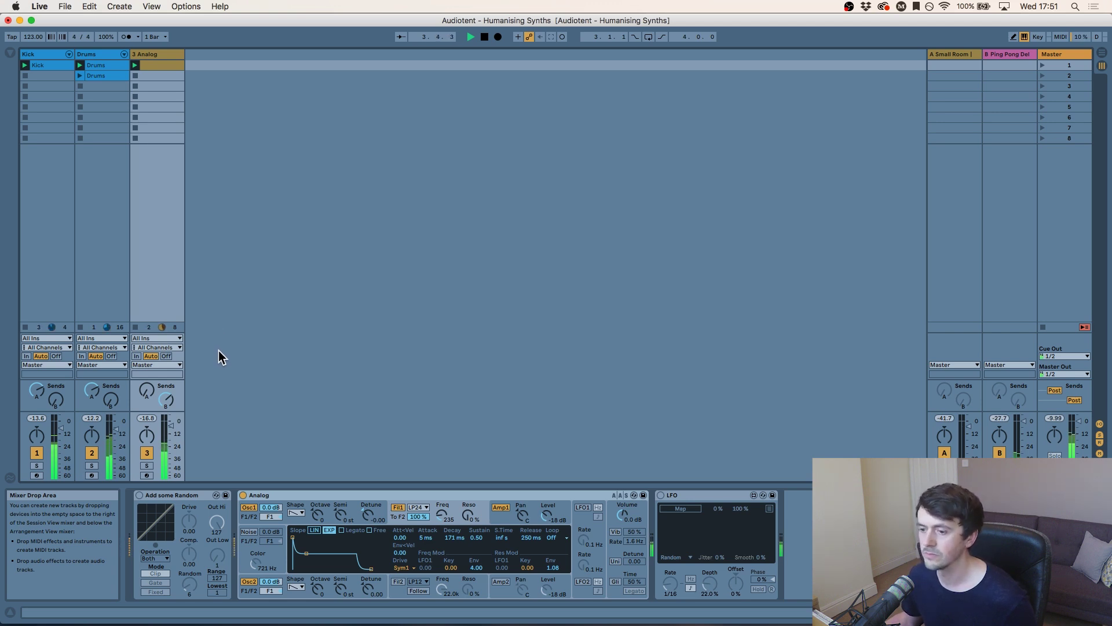
key("space")
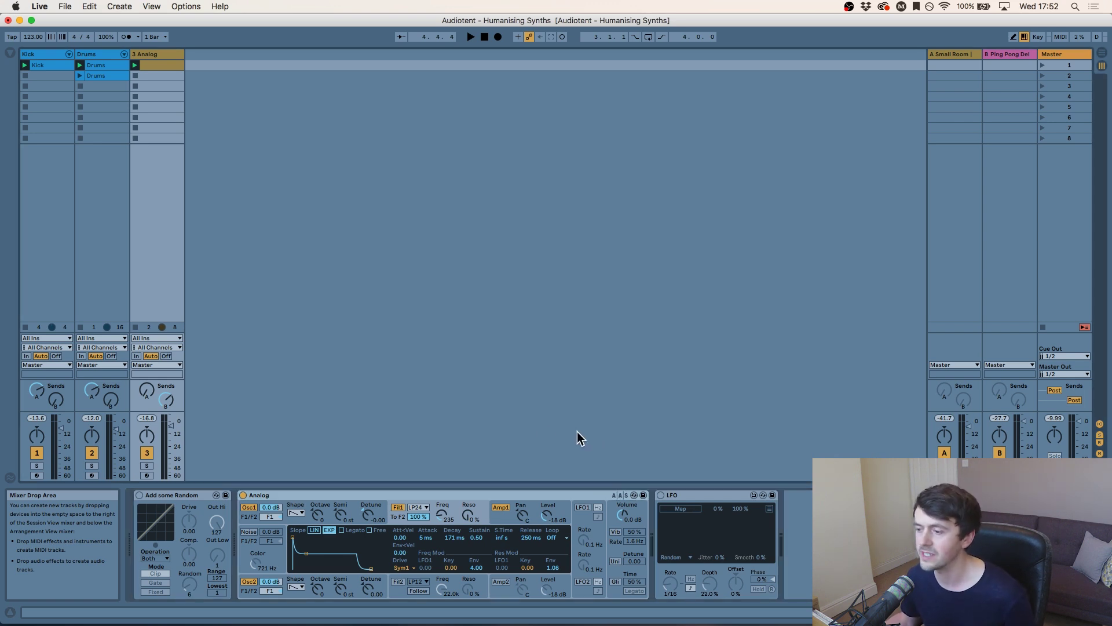
Step: Turn on the Analog synth's vibrato and set its amount to 43% and its rate to 0.7 Hz while auditioning
left_click(582, 494)
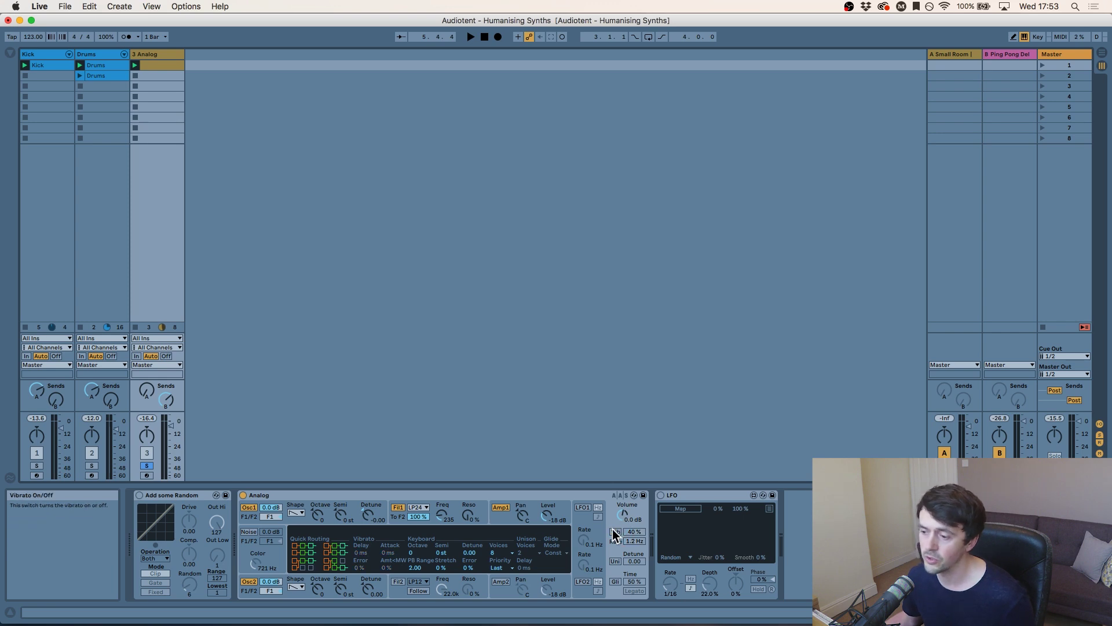
left_click(634, 531)
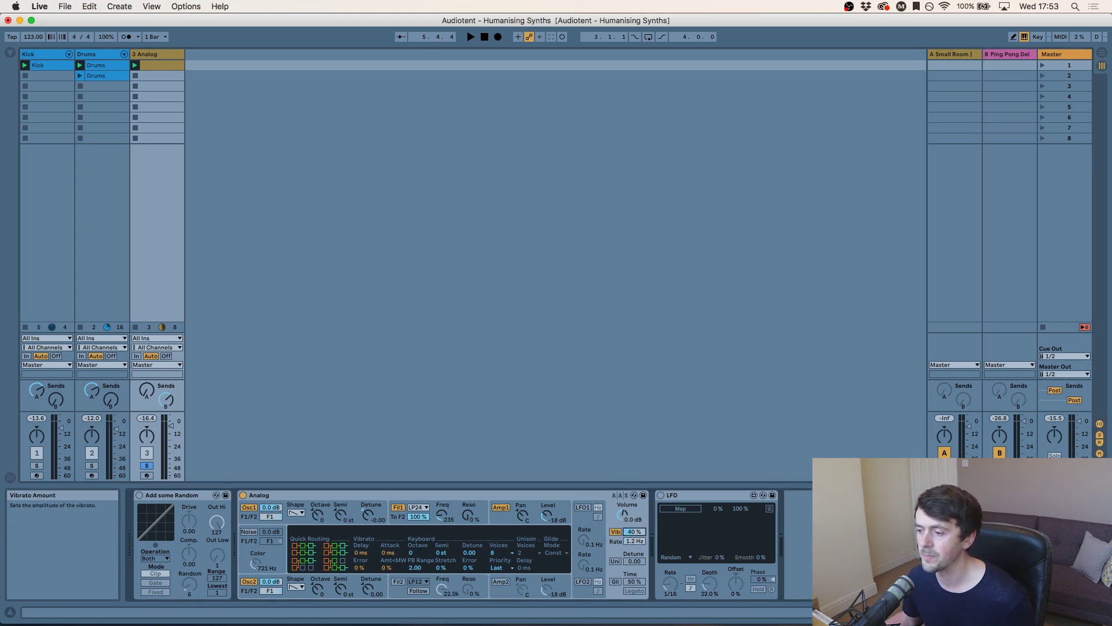
left_click_drag(635, 531, 634, 528)
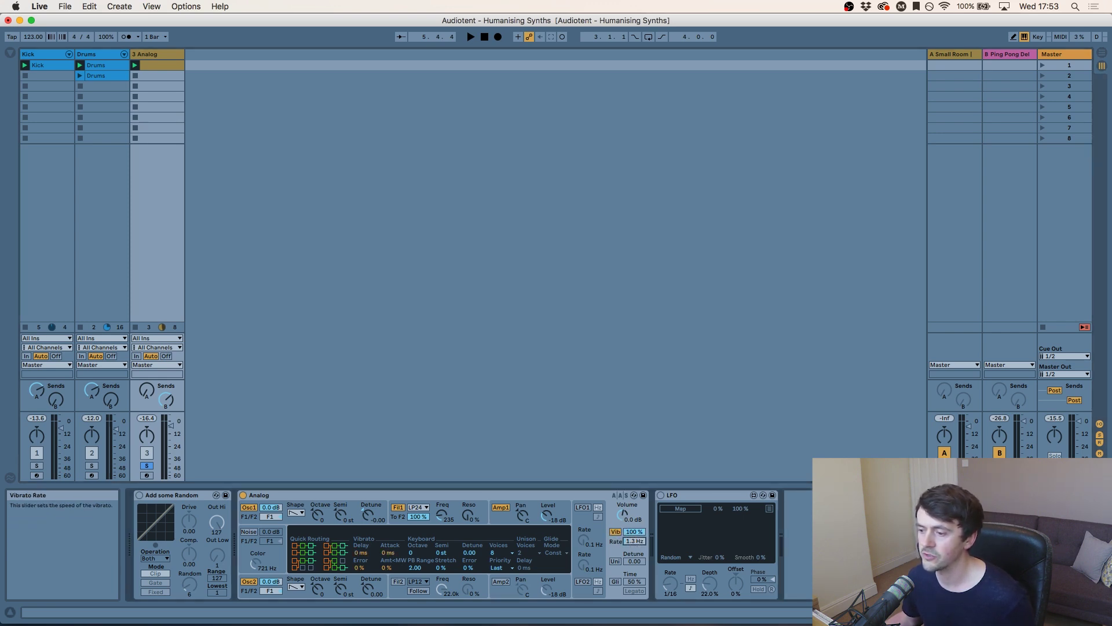
key("space")
left_click_drag(636, 542, 636, 548)
left_click_drag(634, 531, 634, 548)
Step: Toggle the Analog synth's vibrato to compare it, stop playback, and leave the vibrato switched off
left_click(614, 532)
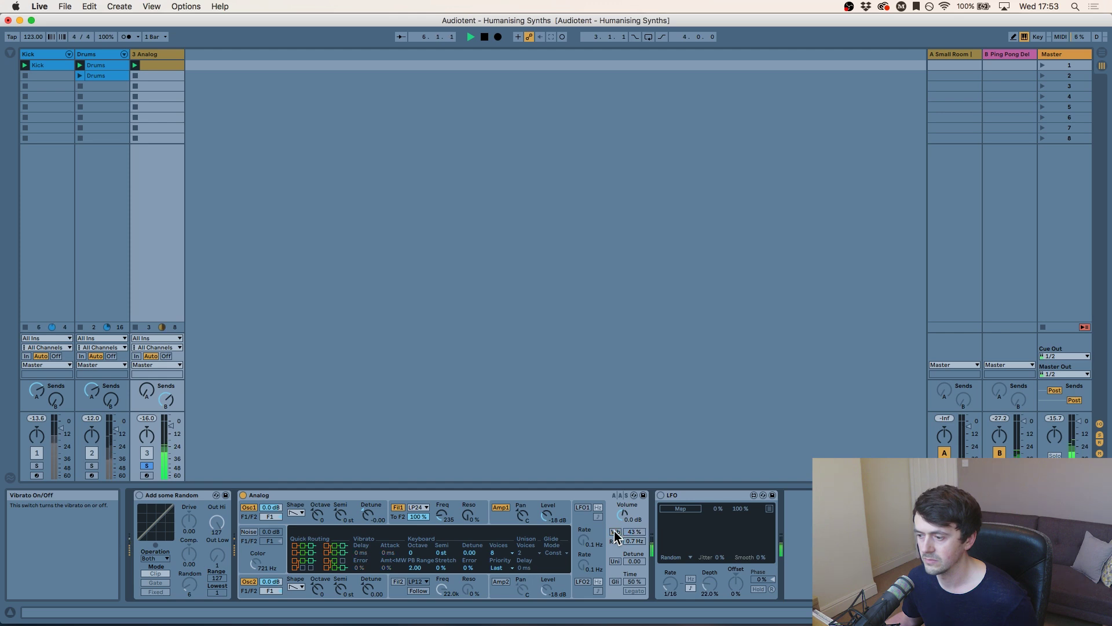
key("space")
left_click(614, 531)
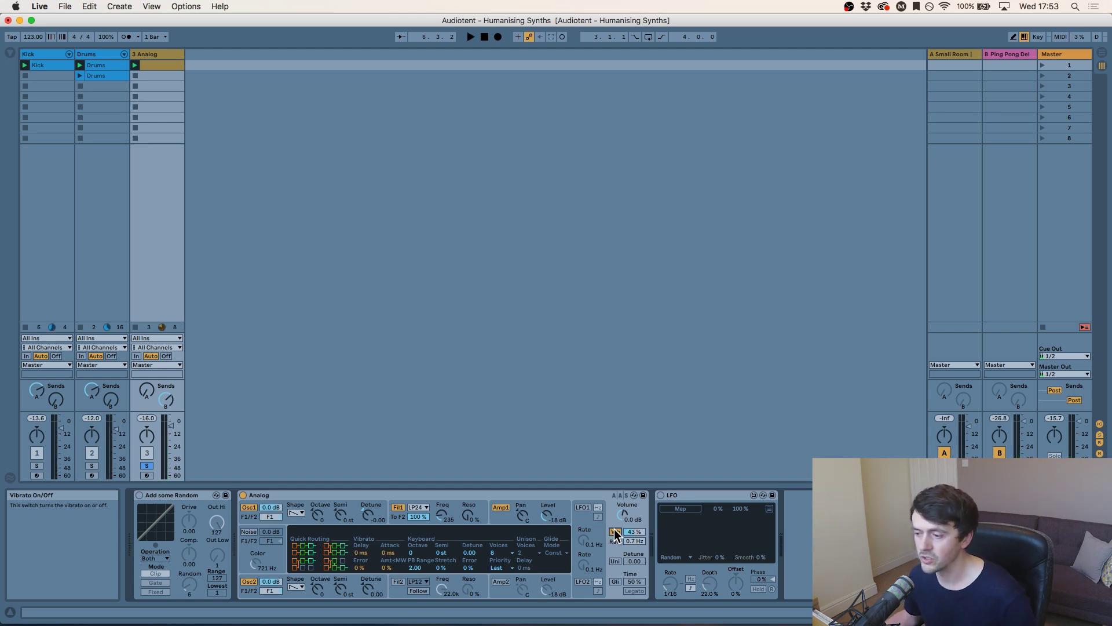
left_click(614, 531)
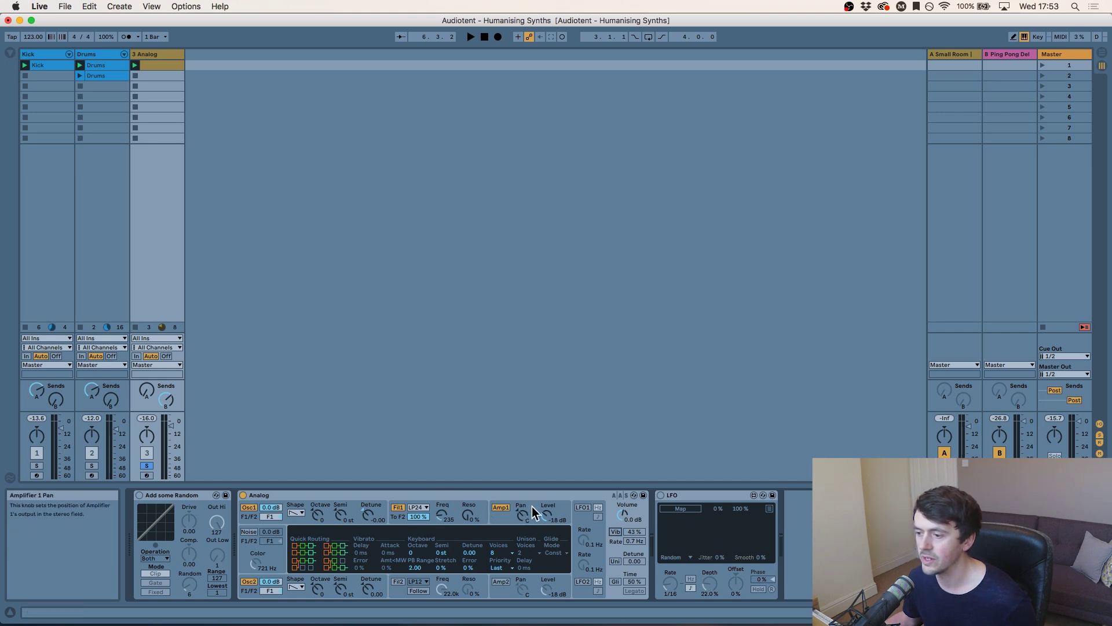
Step: Switch on LFO 1 in the Analog synth with a Noise waveform
left_click(578, 517)
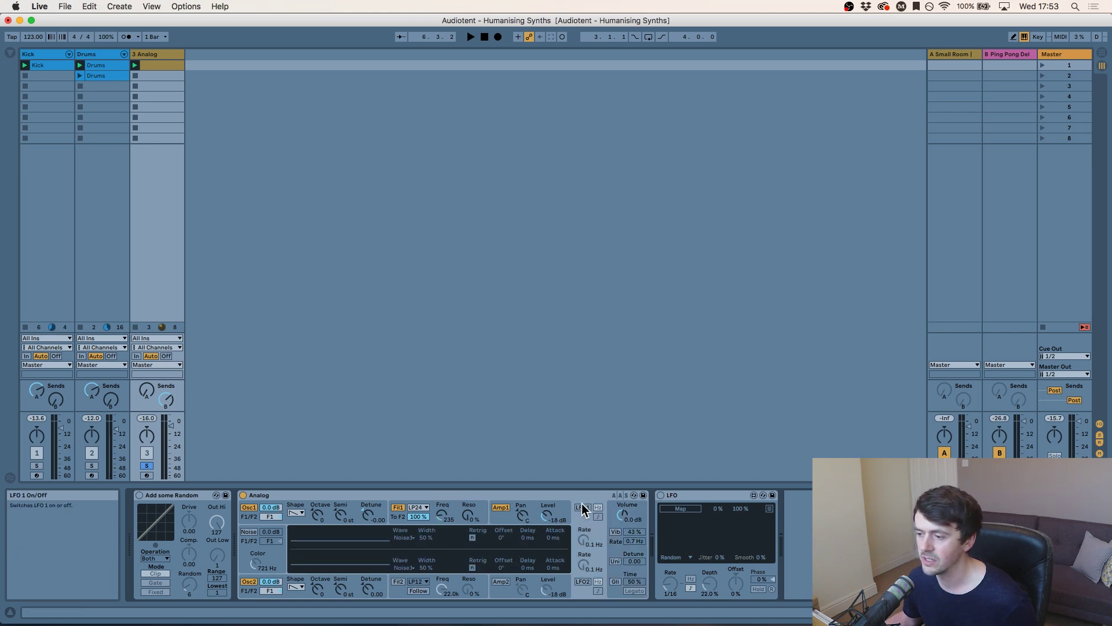
left_click(582, 507)
left_click(402, 538)
left_click(409, 572)
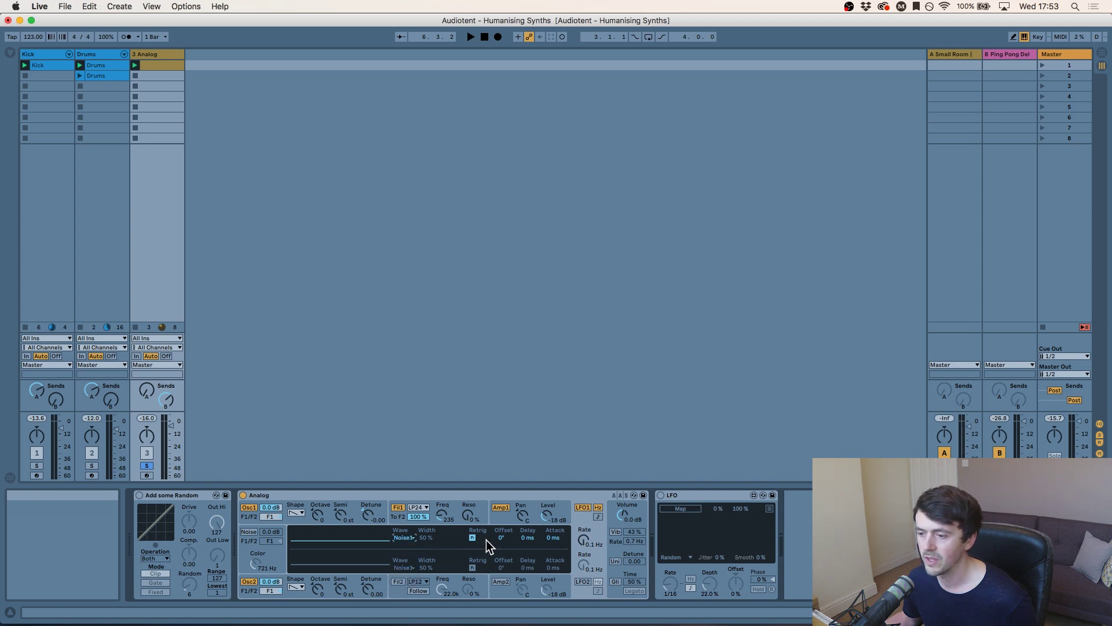
left_click(404, 538)
left_click(414, 512)
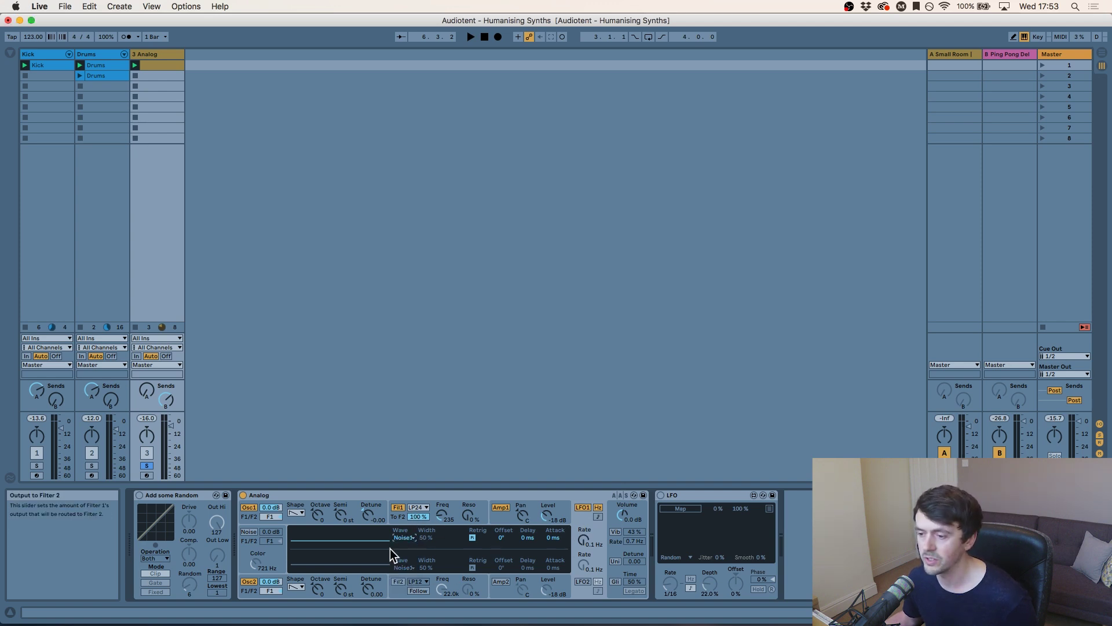
left_click(473, 538)
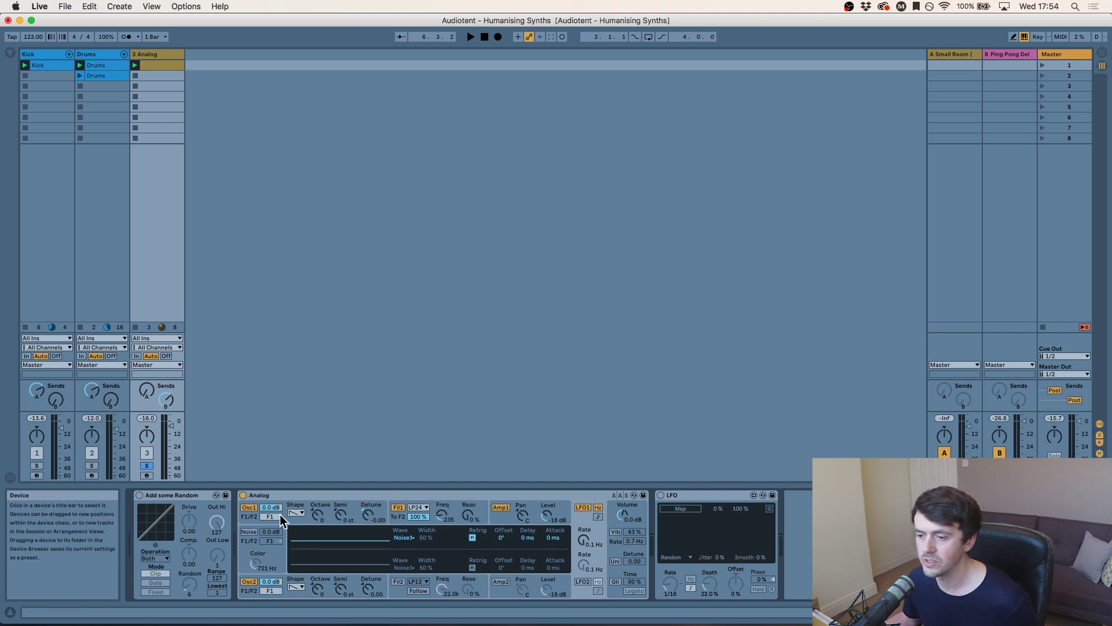
Step: Set oscillator 1's pitch modulation from LFO 1 to 0.05, auditioning stronger amounts during playback
left_click_drag(298, 512, 293, 516)
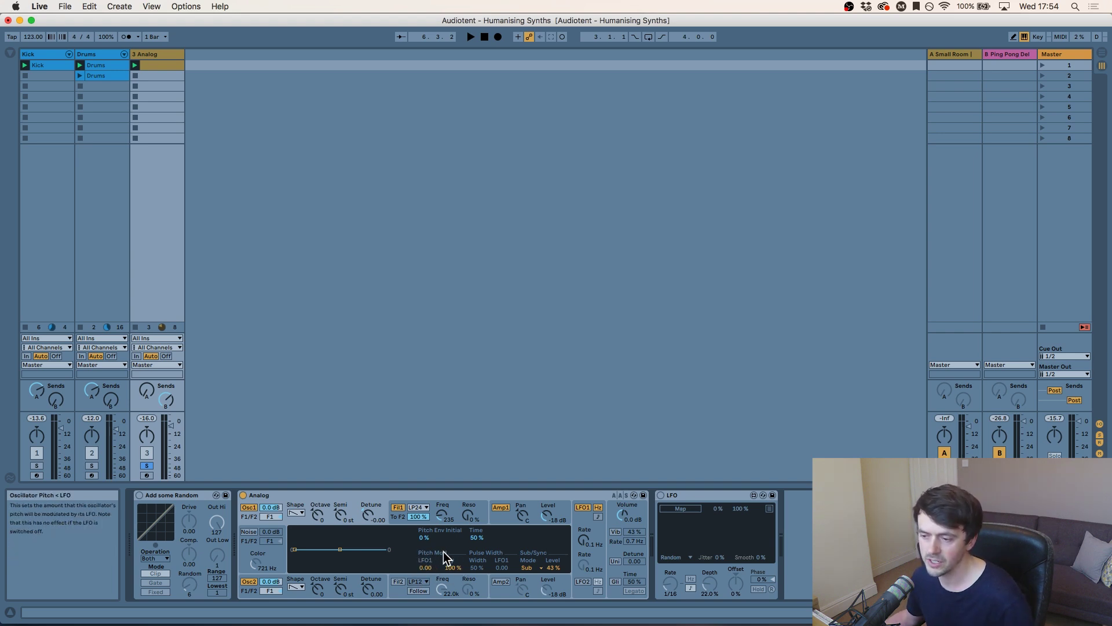
left_click_drag(425, 568, 426, 563)
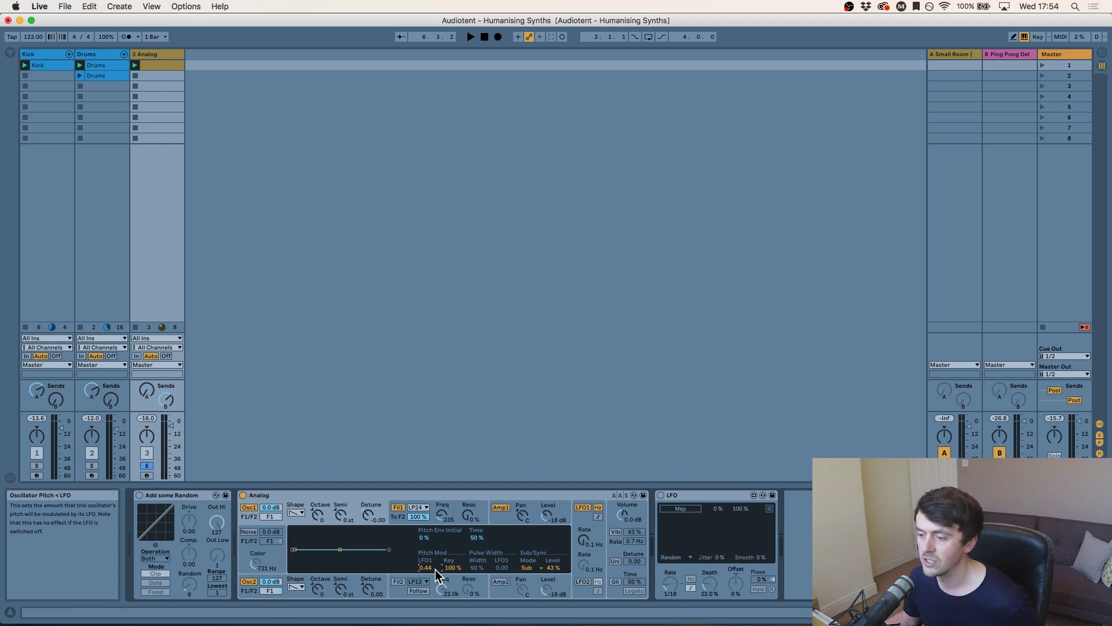
left_click_drag(426, 562, 426, 556)
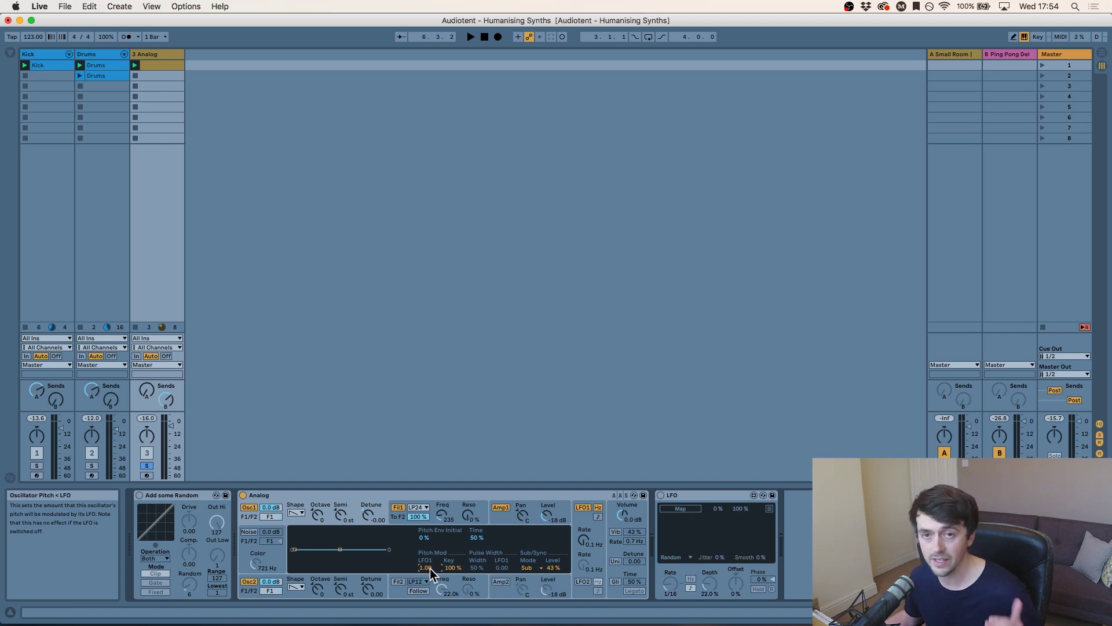
key("space")
left_click_drag(430, 568, 430, 588)
key("space")
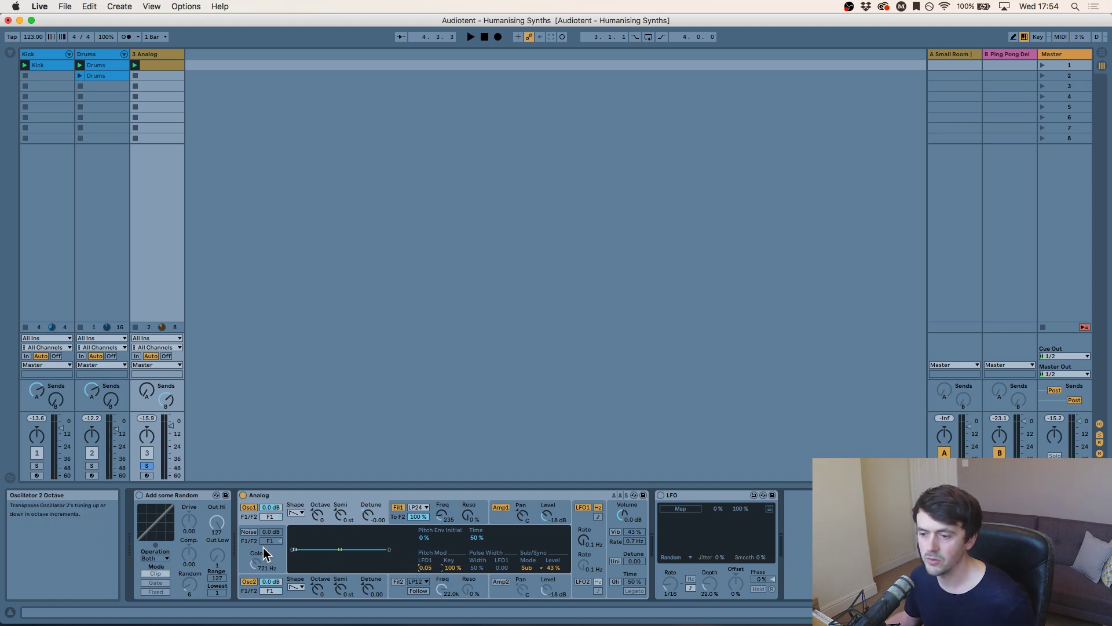
Step: Switch on LFO 2 with a Noise waveform and set oscillator 2's pitch modulation from it to -0.05
left_click(317, 579)
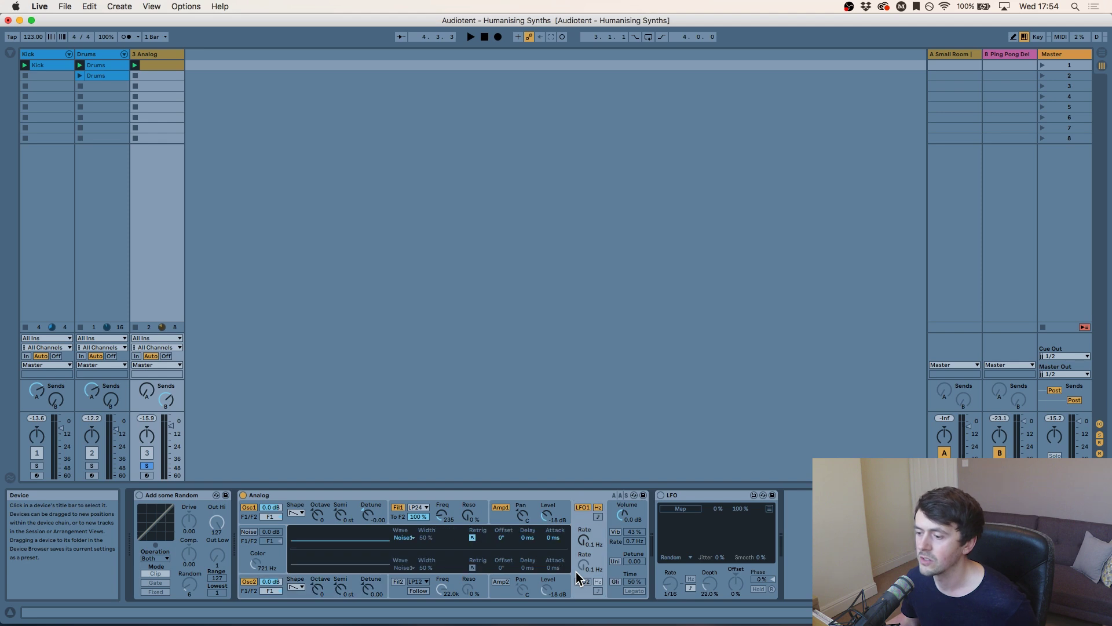
left_click(582, 581)
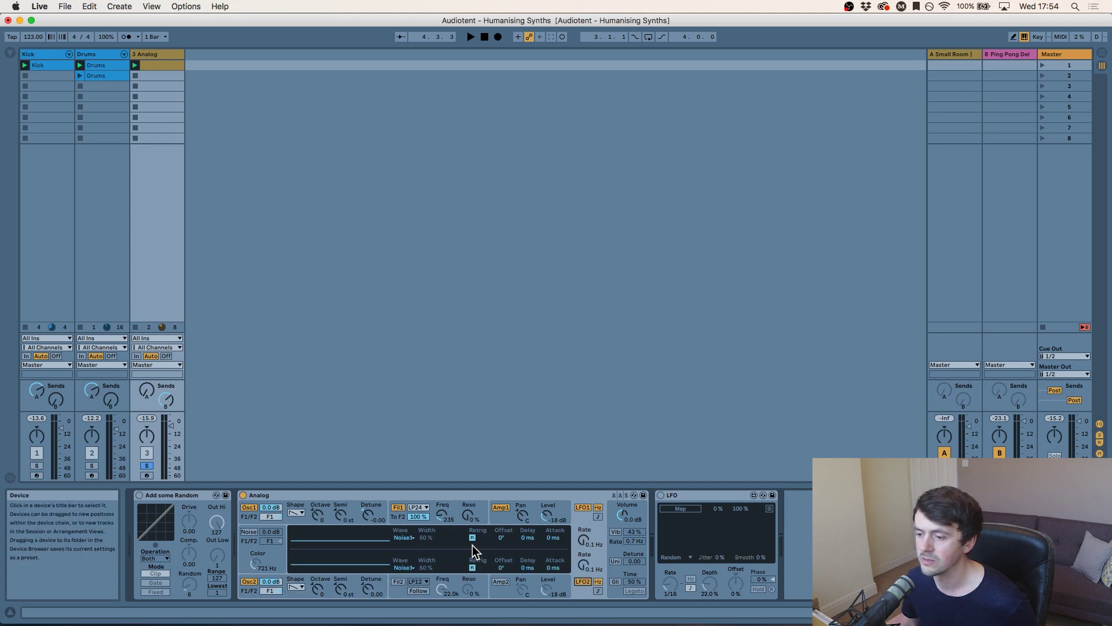
left_click(403, 567)
left_click(404, 602)
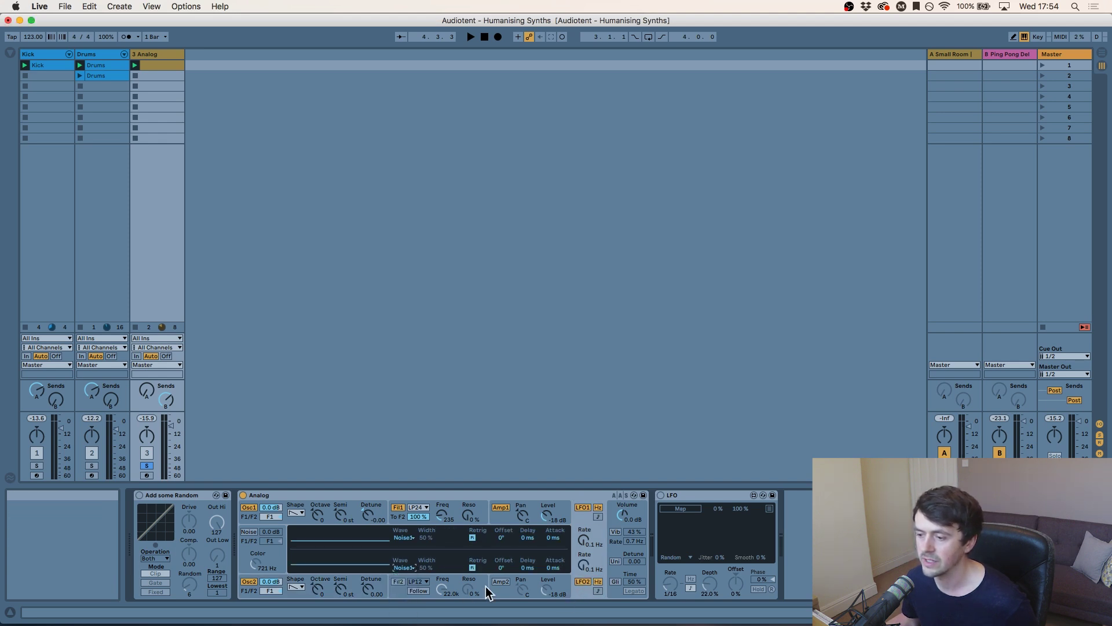
left_click(290, 587)
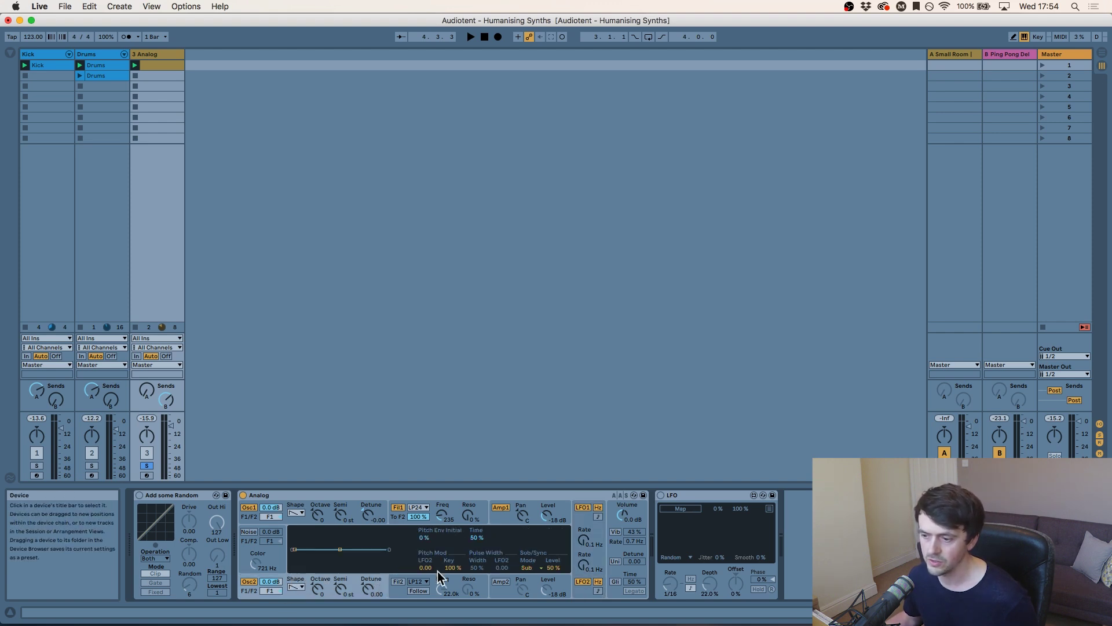
left_click_drag(427, 567, 427, 572)
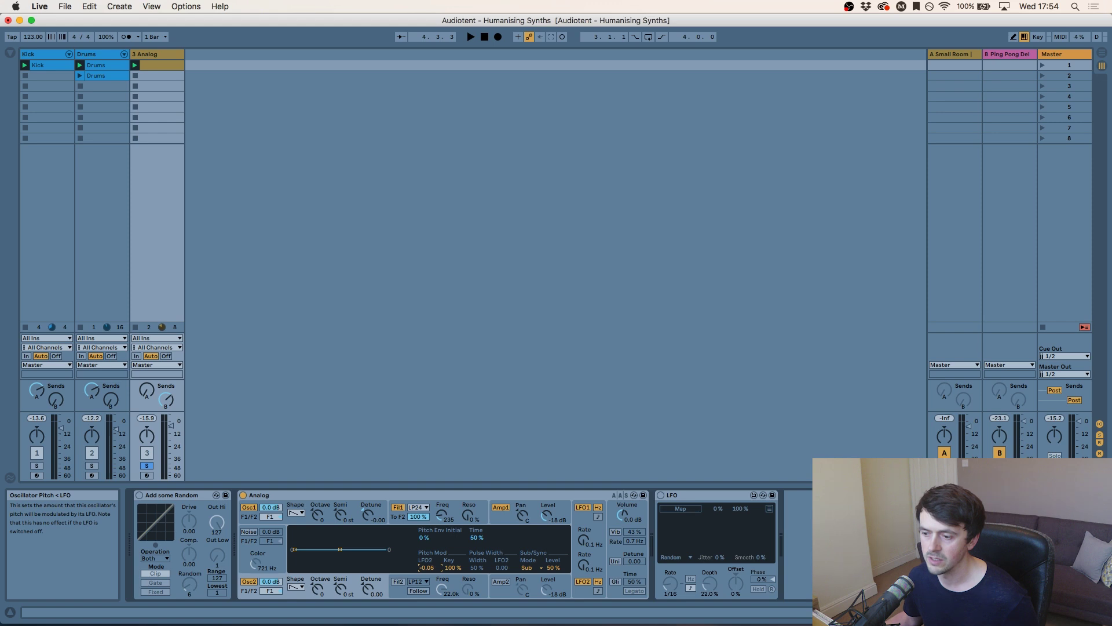
Step: Return to oscillator 1's settings and play the synth part to hear the pitch drift of both oscillators
left_click(290, 514)
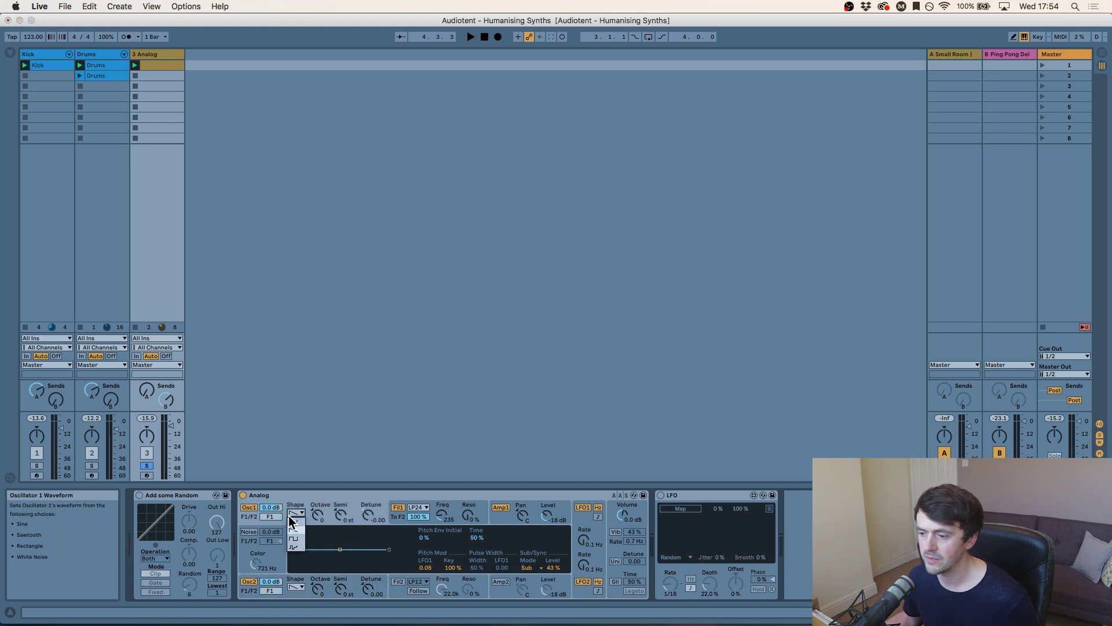
left_click(316, 489)
key("space")
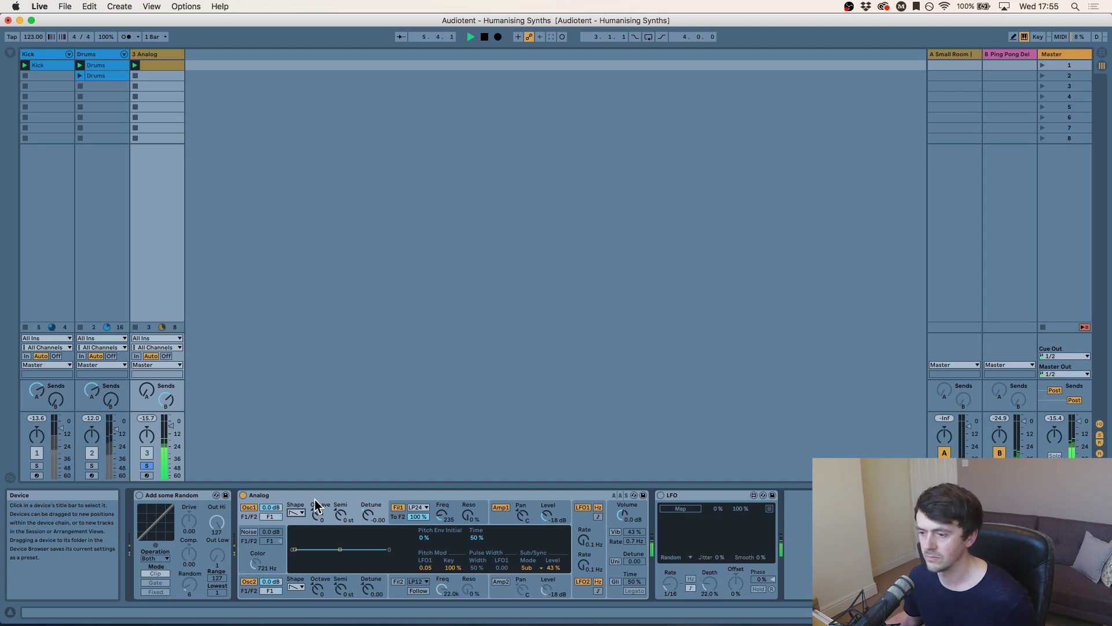
key("space")
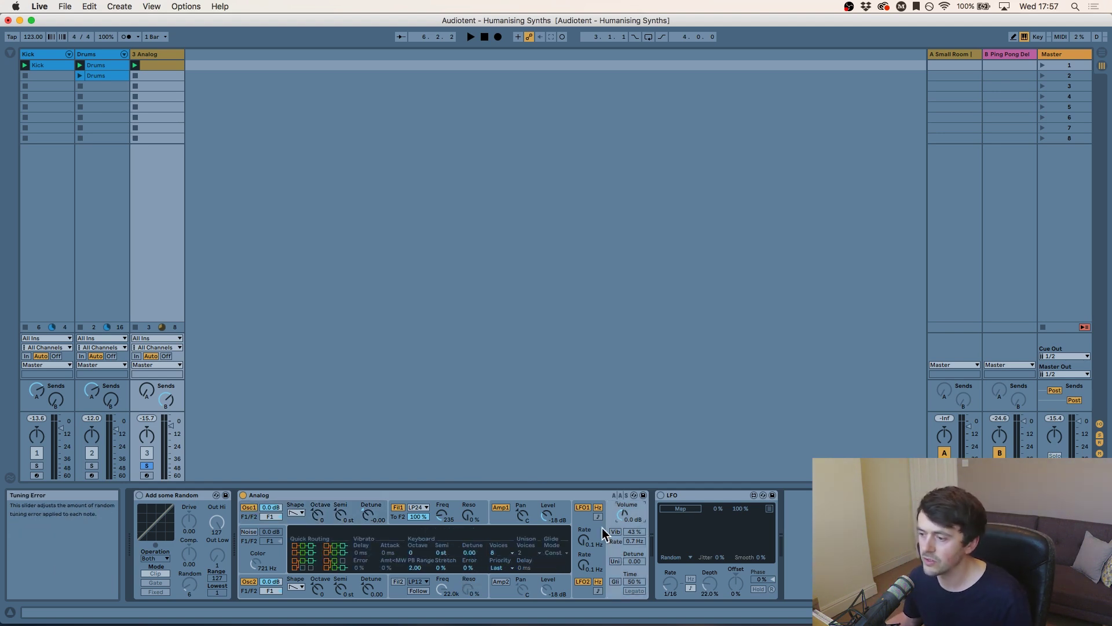
Step: Try the Analog synth's keyboard tuning error at 100% during playback, then return it to 0%
left_click_drag(468, 573, 468, 570)
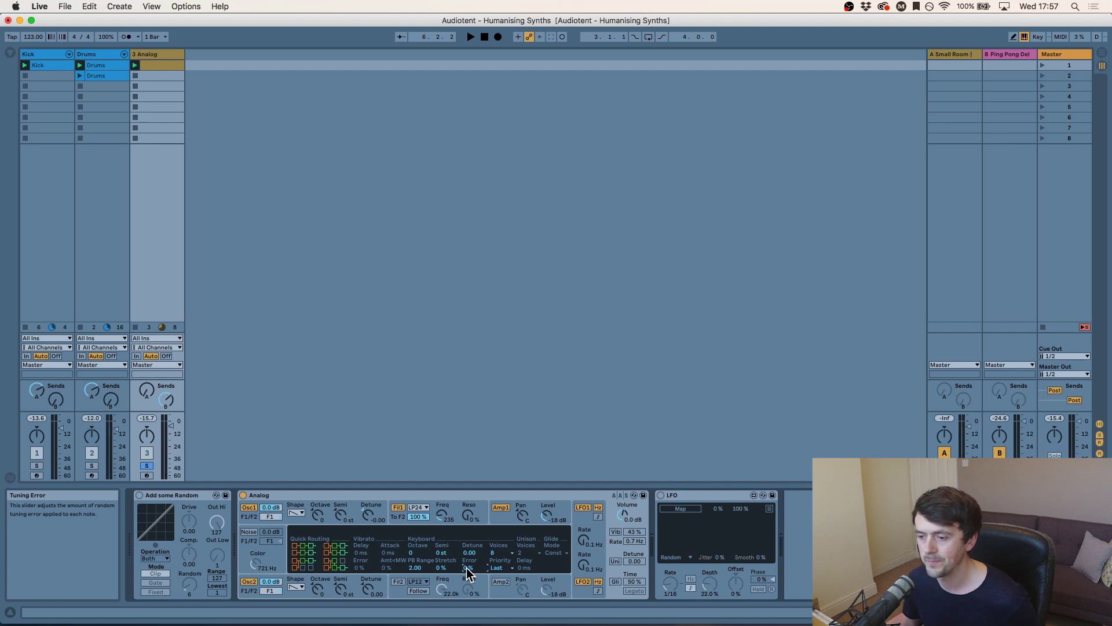
key("space")
left_click_drag(468, 574, 468, 515)
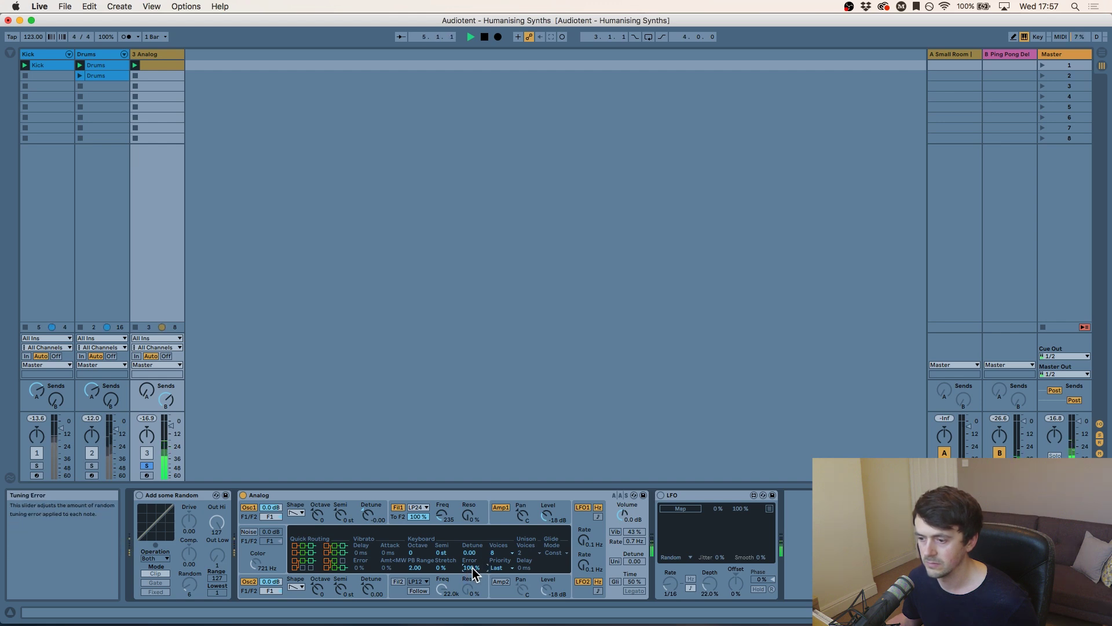
key("space")
left_click_drag(474, 568, 474, 603)
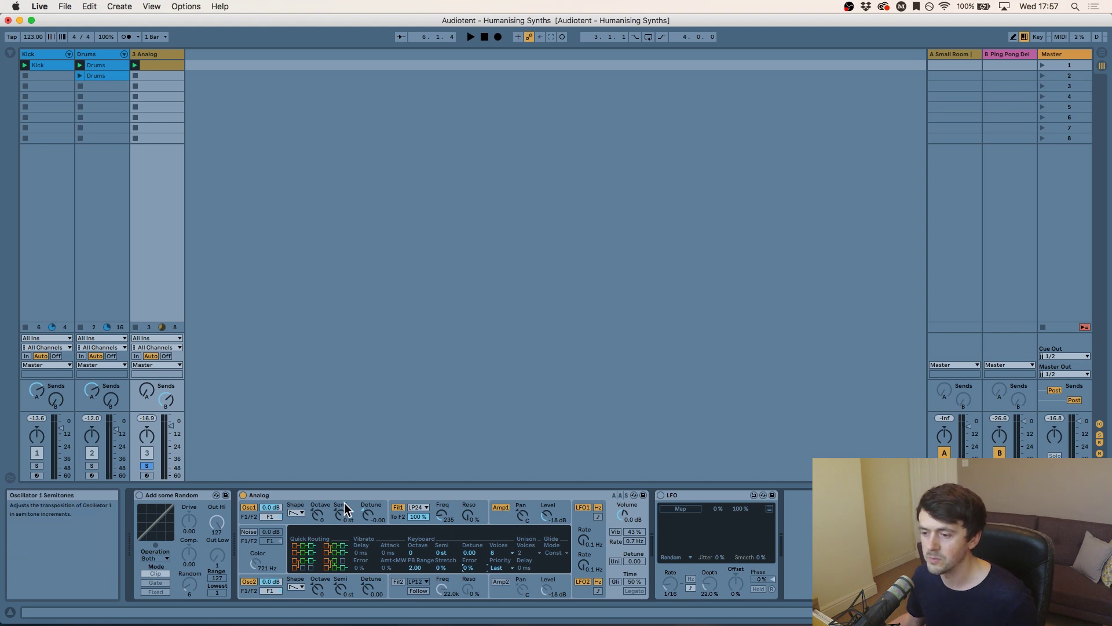
Step: Enable the Add some Random velocity device before the Analog synth and set its Random amount to 0
left_click(374, 522)
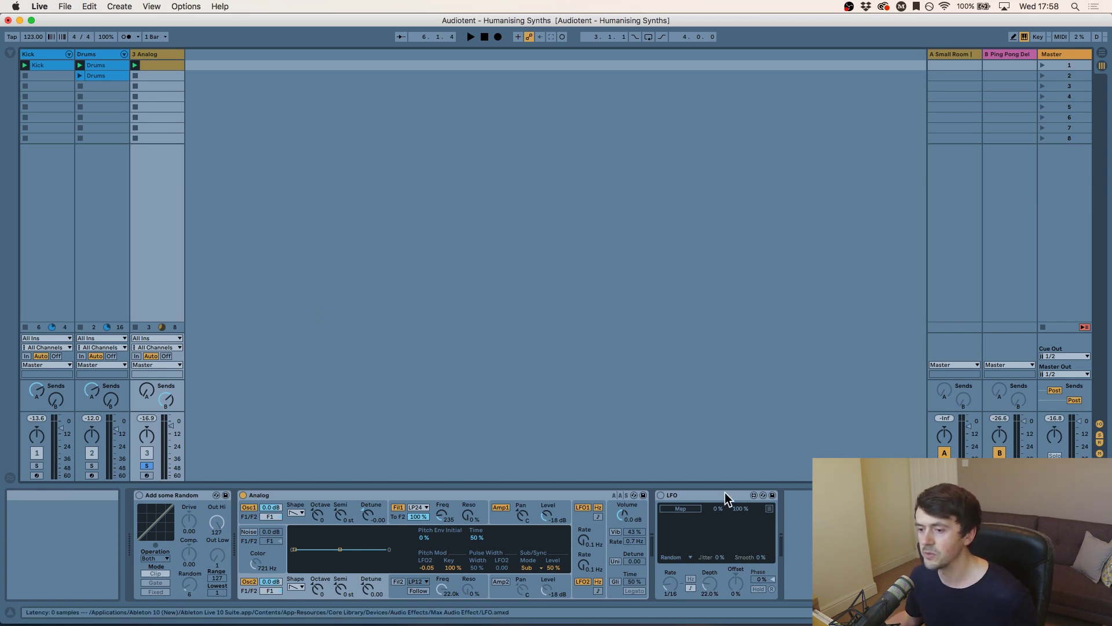
left_click(167, 497)
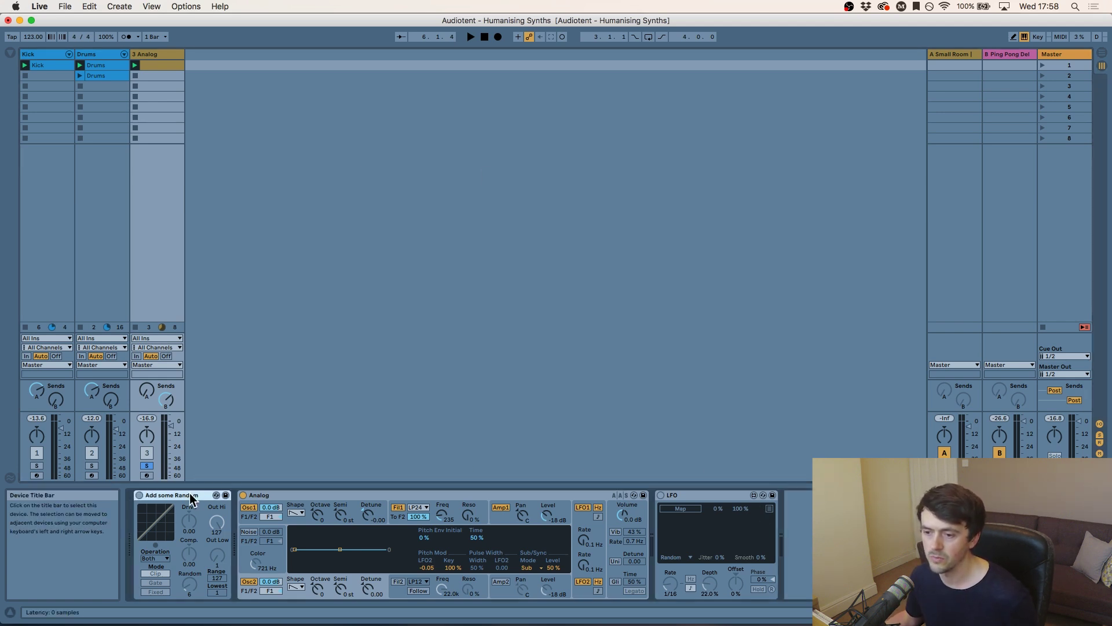
left_click(139, 496)
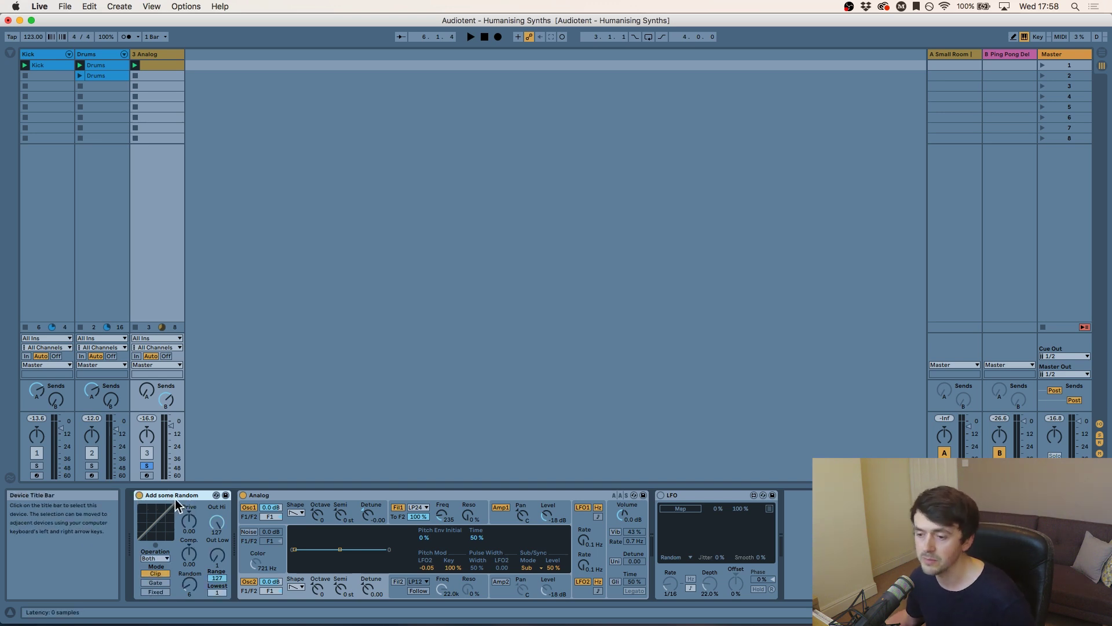
left_click_drag(184, 584, 184, 597)
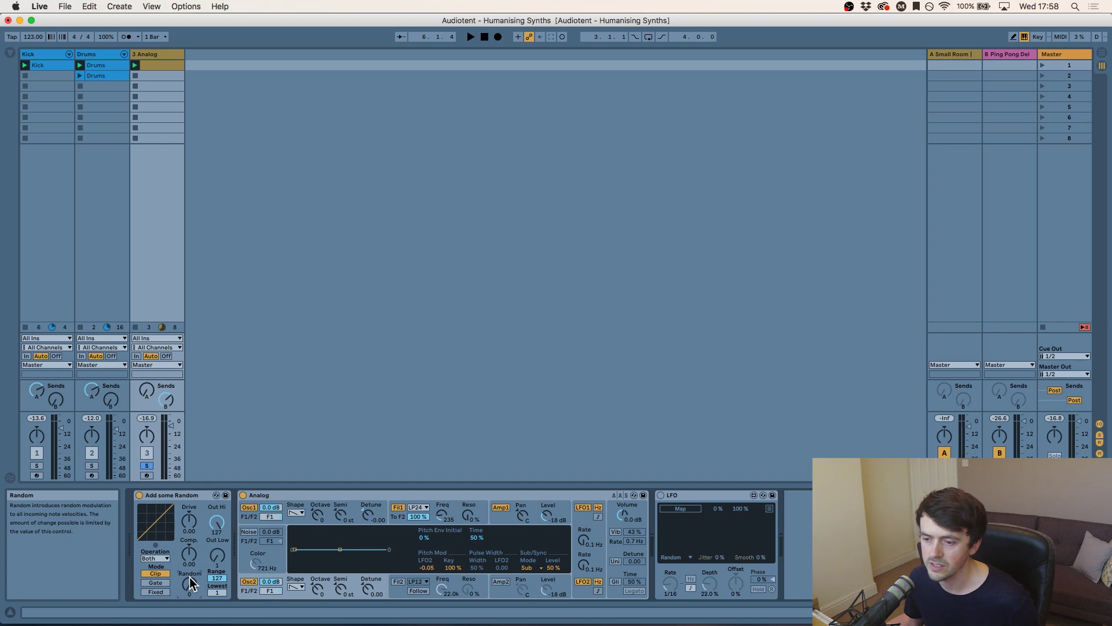
Step: Audition the synth part while adjusting the velocity device's Random amount
key("space")
mouse_move(193, 582)
left_mouse_down()
mouse_move(193, 549)
mouse_move(193, 614)
left_mouse_up()
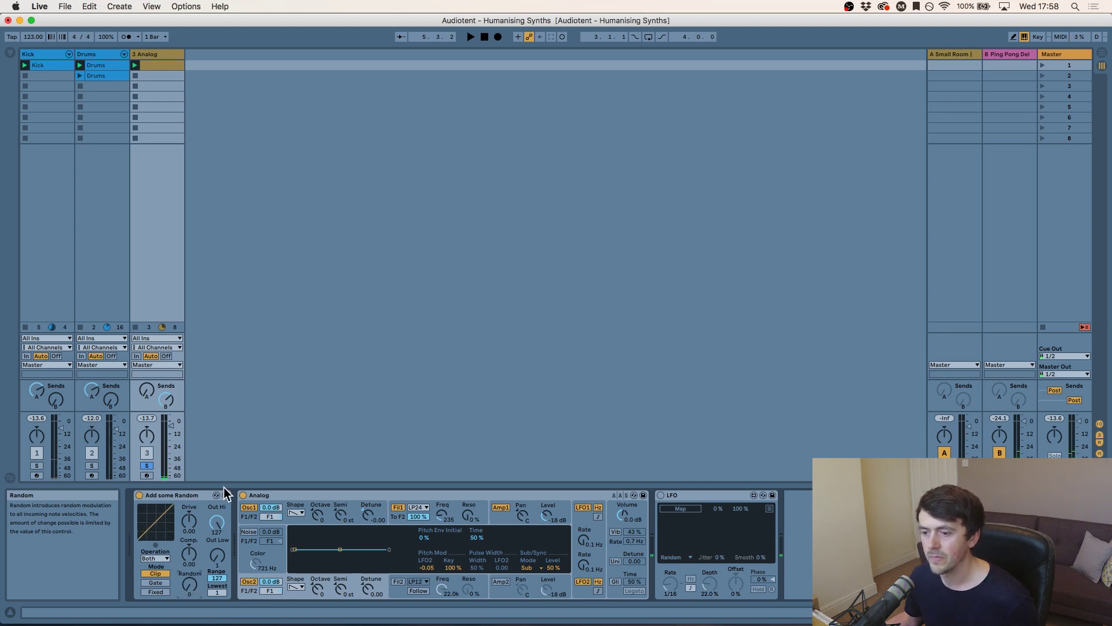
left_click_drag(190, 583, 189, 580)
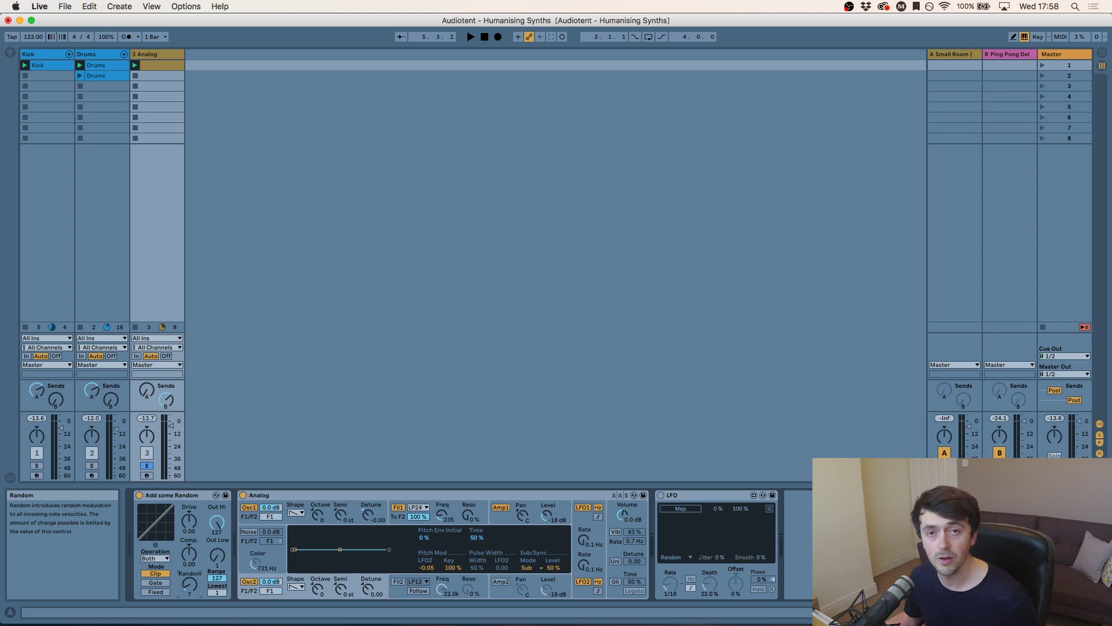
Step: Set the velocity device's Random amount to 0 and bring up the Analog synth's Amp1 settings
left_click_drag(189, 579, 189, 591)
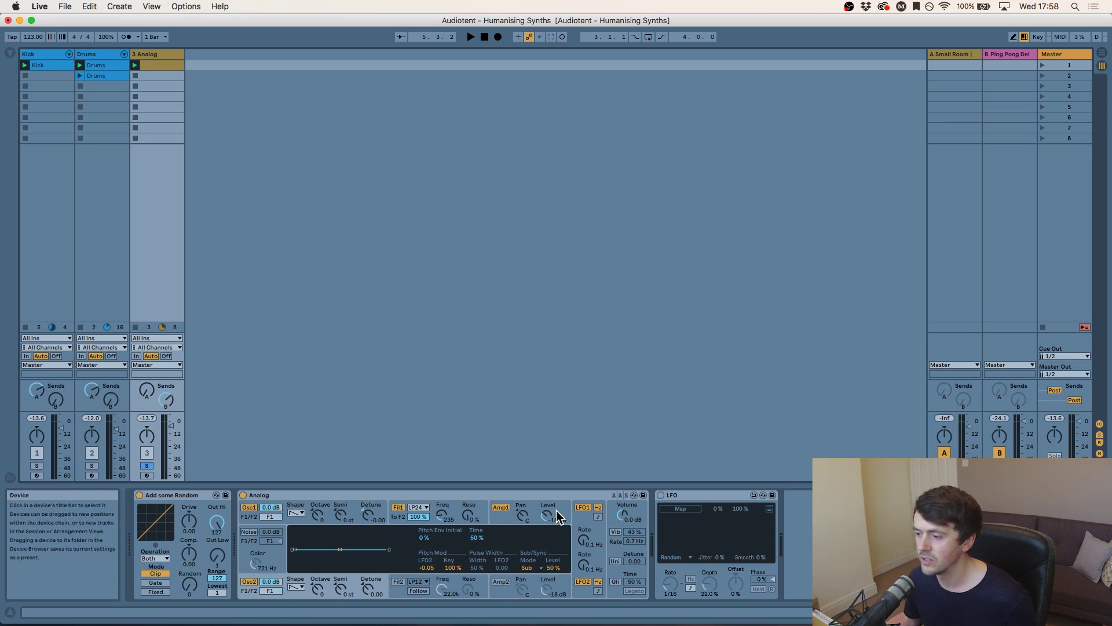
left_click(584, 520)
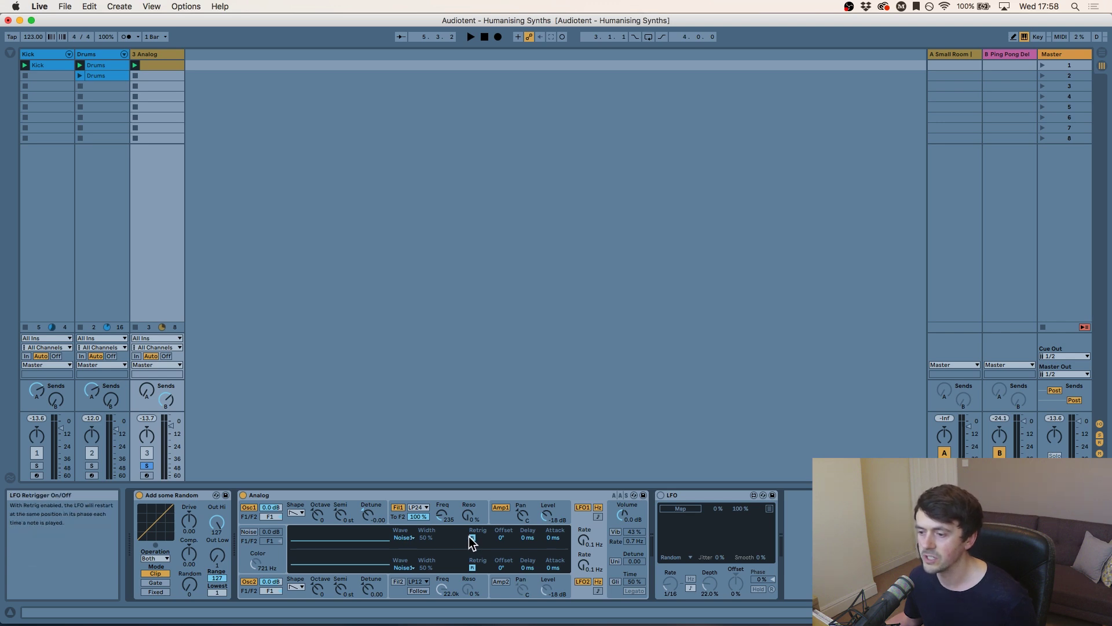
left_click(454, 503)
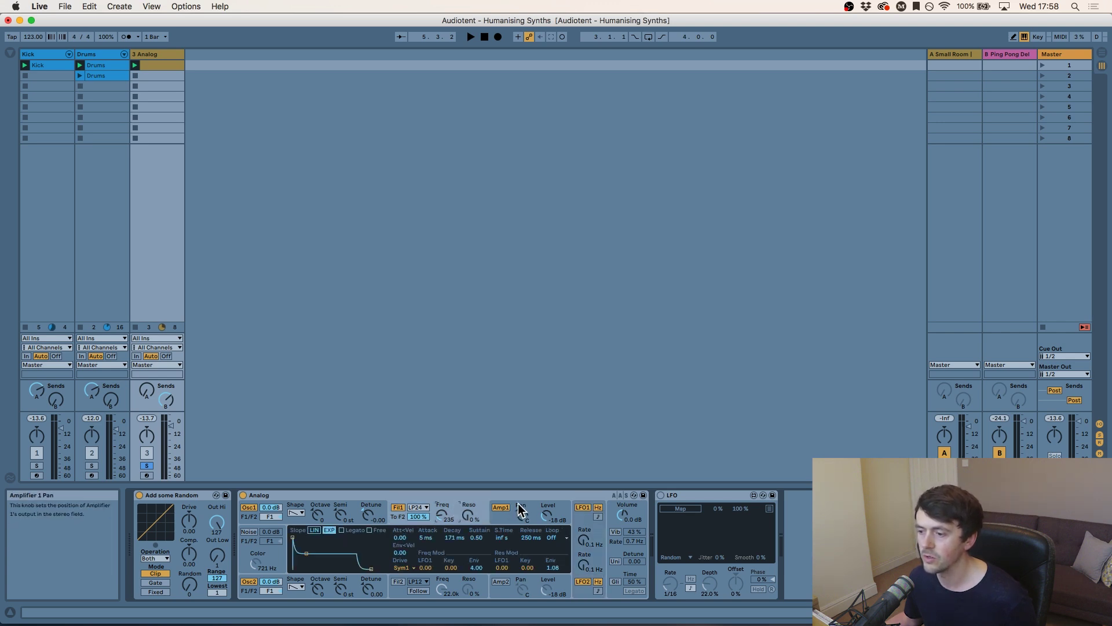
left_click(518, 503)
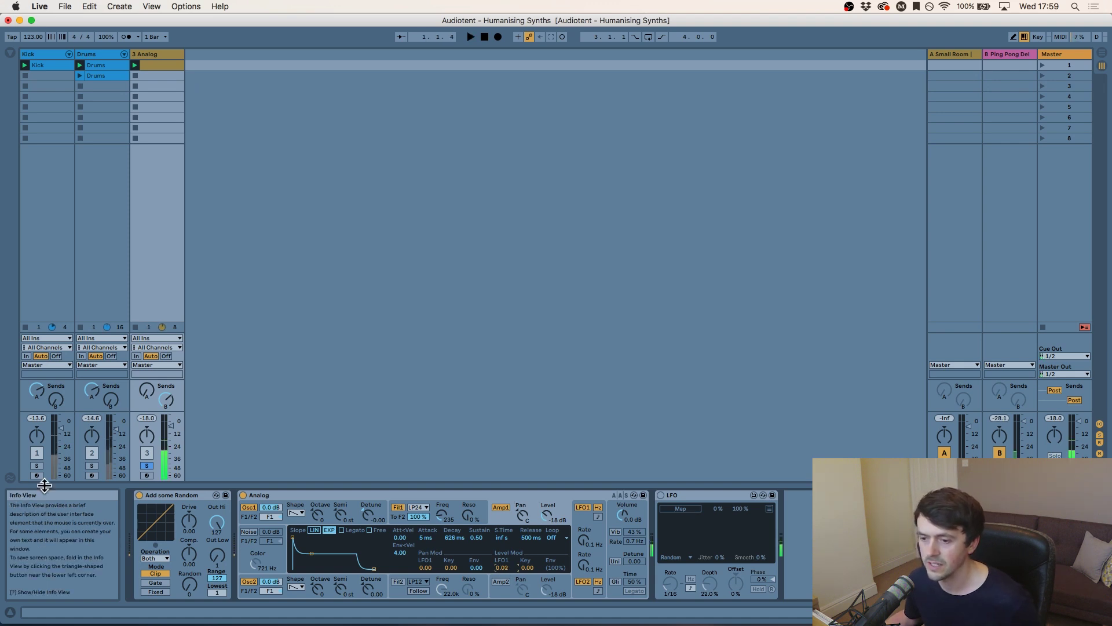
Step: Turn off the Add some Random device and, during playback, raise Amp1's LFO1 level modulation to 0.39
key("space")
key("space")
left_click(139, 494)
key("space")
mouse_move(501, 567)
left_mouse_down()
mouse_move(501, 464)
mouse_move(502, 619)
mouse_move(504, 570)
left_mouse_up()
left_click(461, 283)
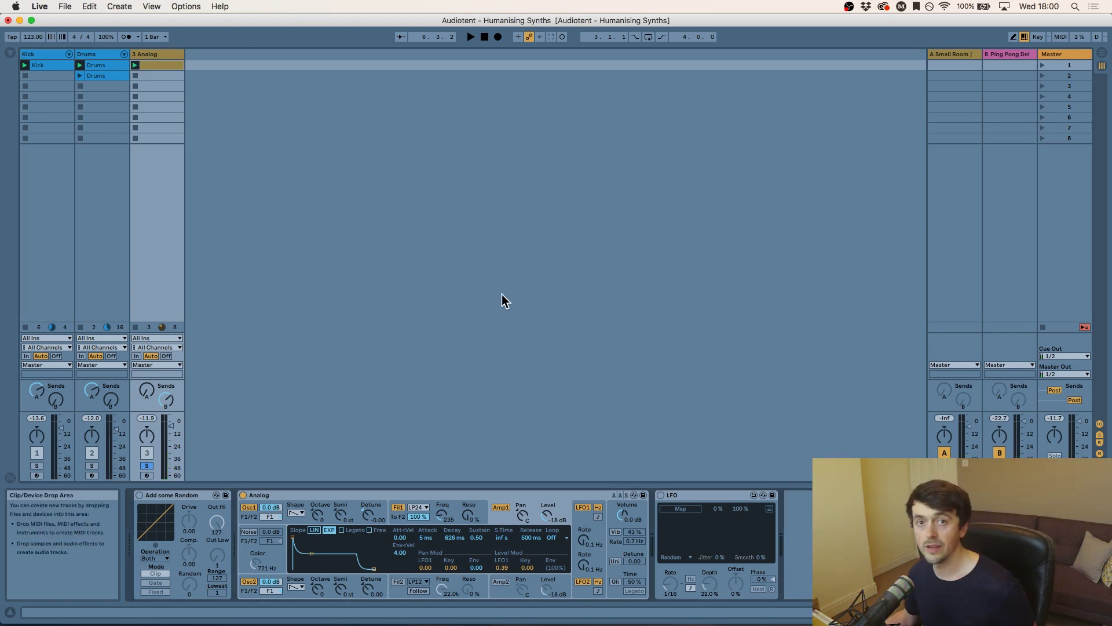
Step: Open the MIDI clip on the Analog track and assign it the MPC 16 Swing-53 groove
double_click(168, 66)
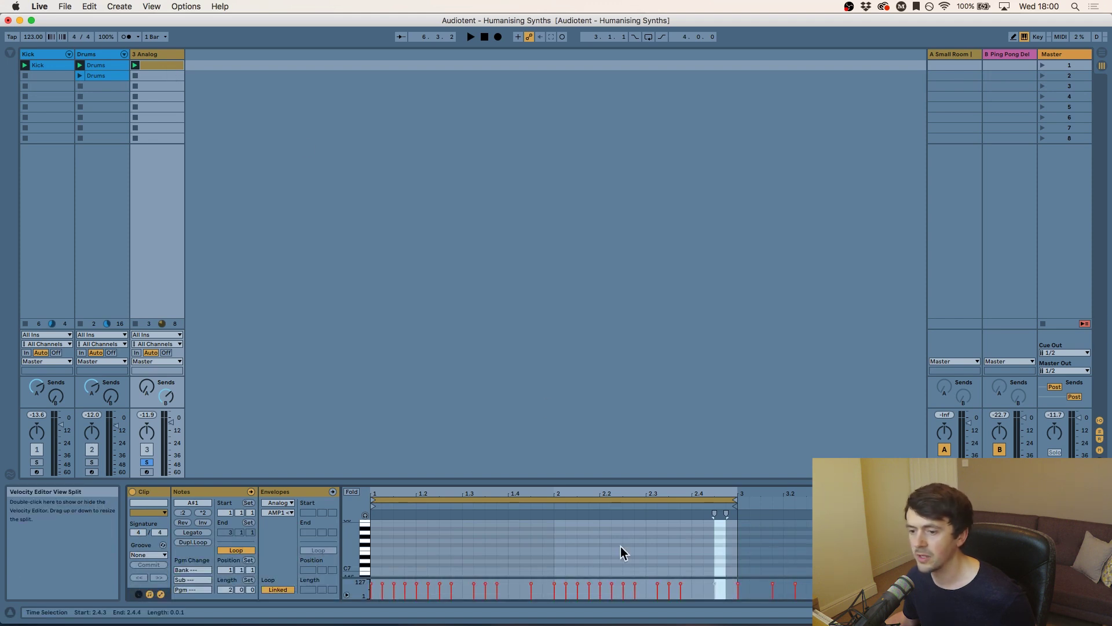
left_click(136, 553)
left_click(171, 572)
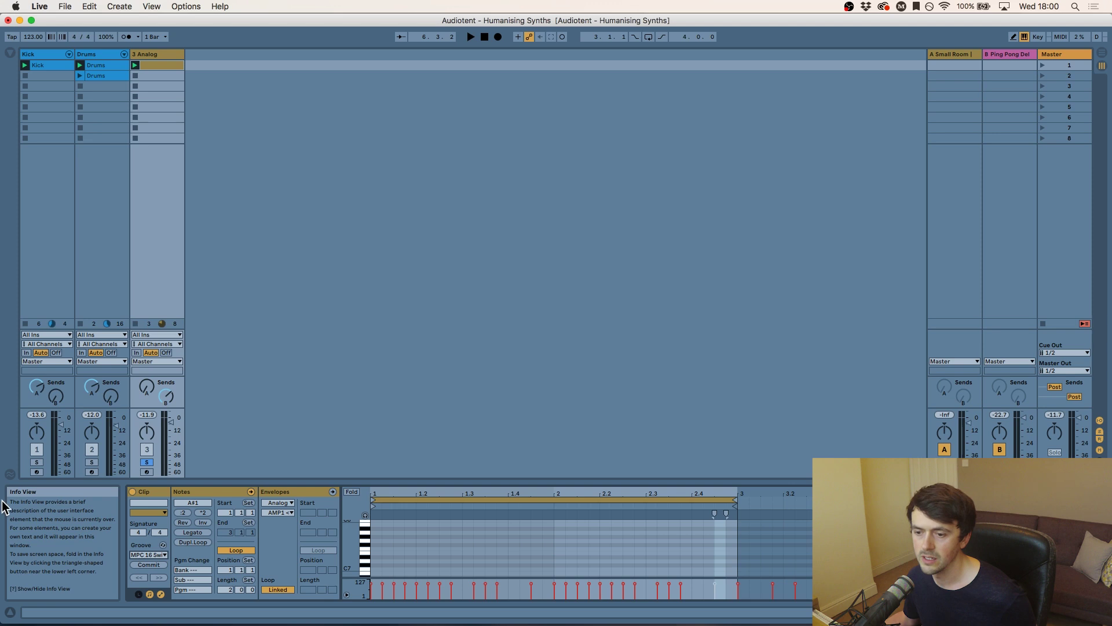
Step: Show the groove pool and audition the MPC 16 Swing-53 groove's Random amount at 100%, then set it to 11%
left_click(10, 479)
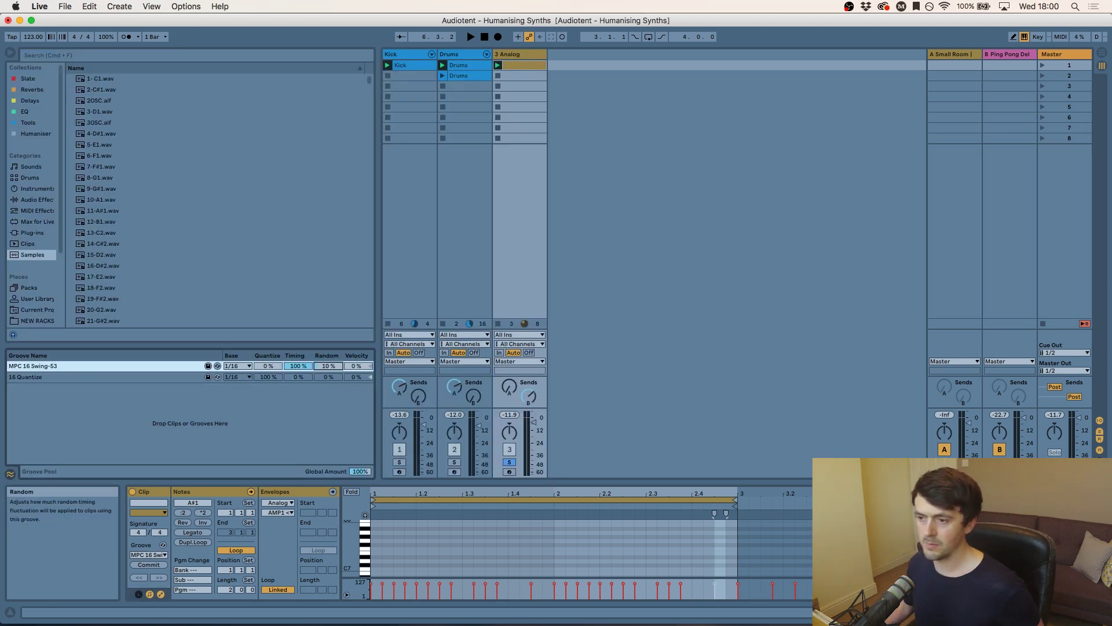
left_click_drag(322, 365, 322, 363)
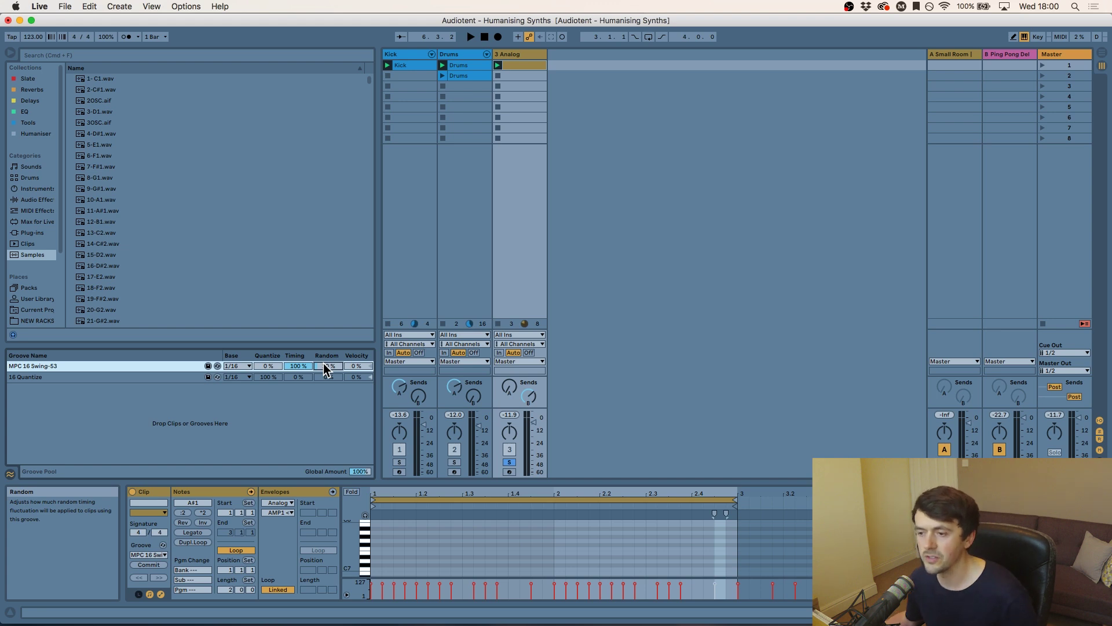
left_click(685, 484)
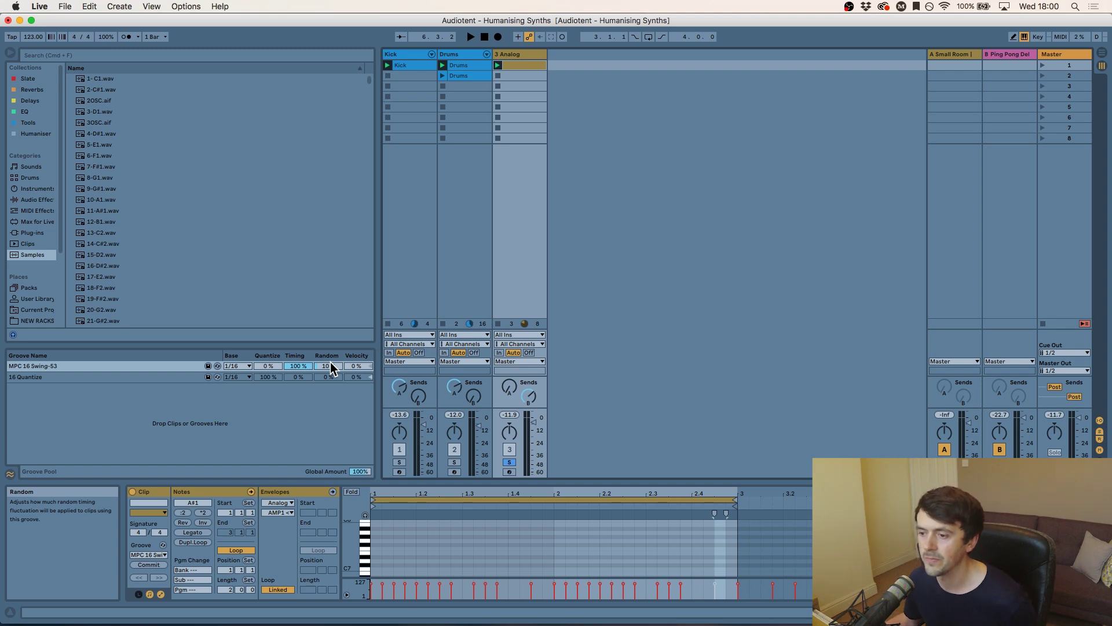
key("space")
left_click_drag(328, 366, 328, 310)
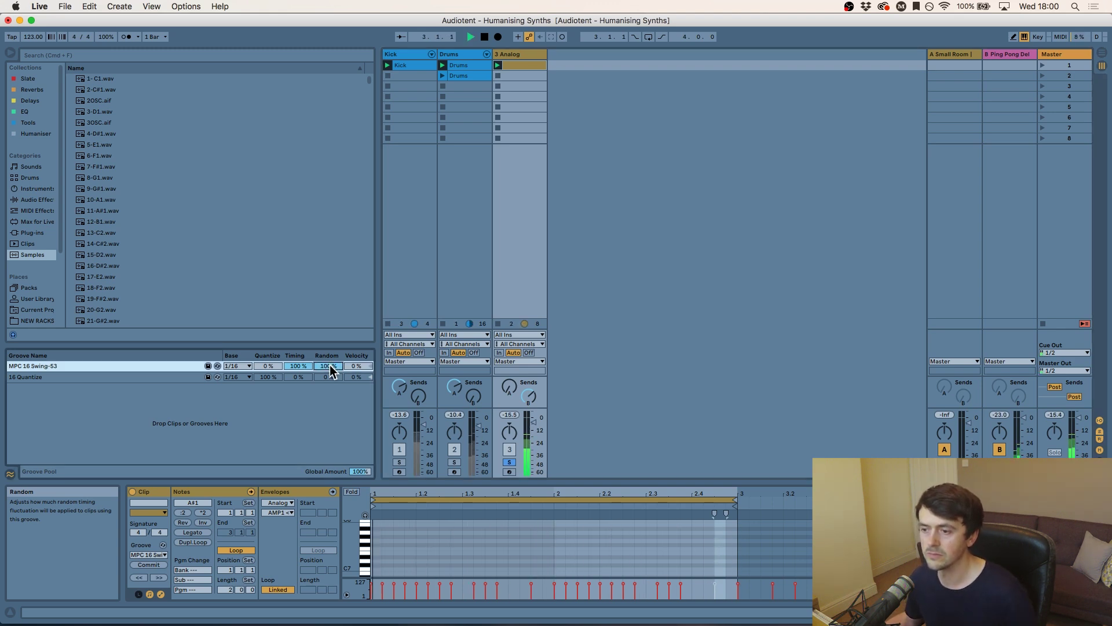
left_click_drag(330, 370, 331, 422)
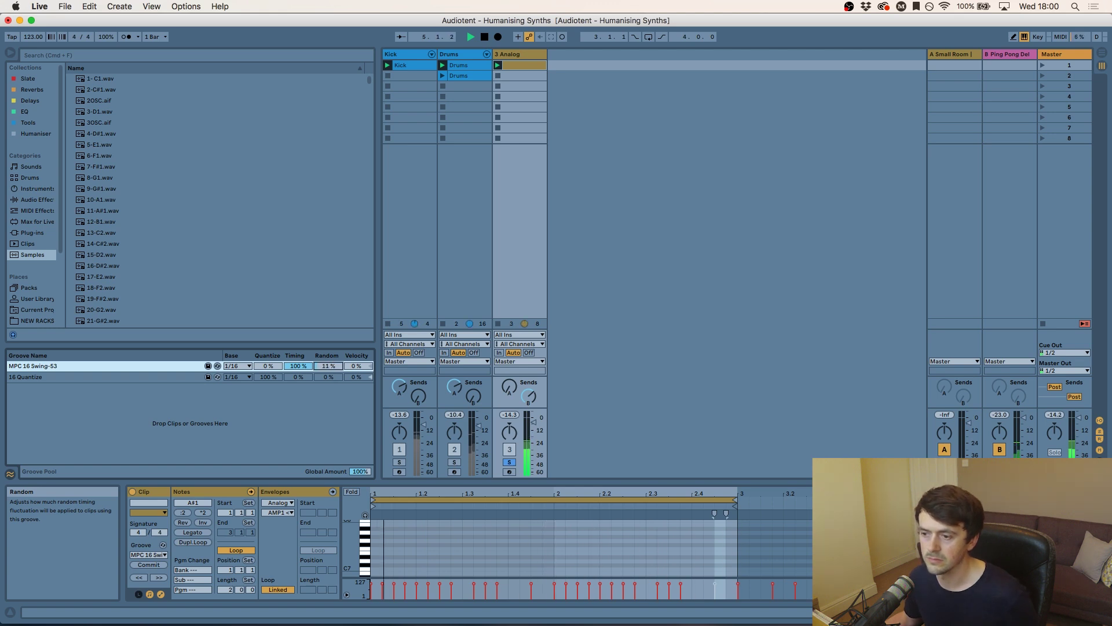
Step: Hide the browser and groove pool and return to the Analog track's device chain
key("super+alt+b")
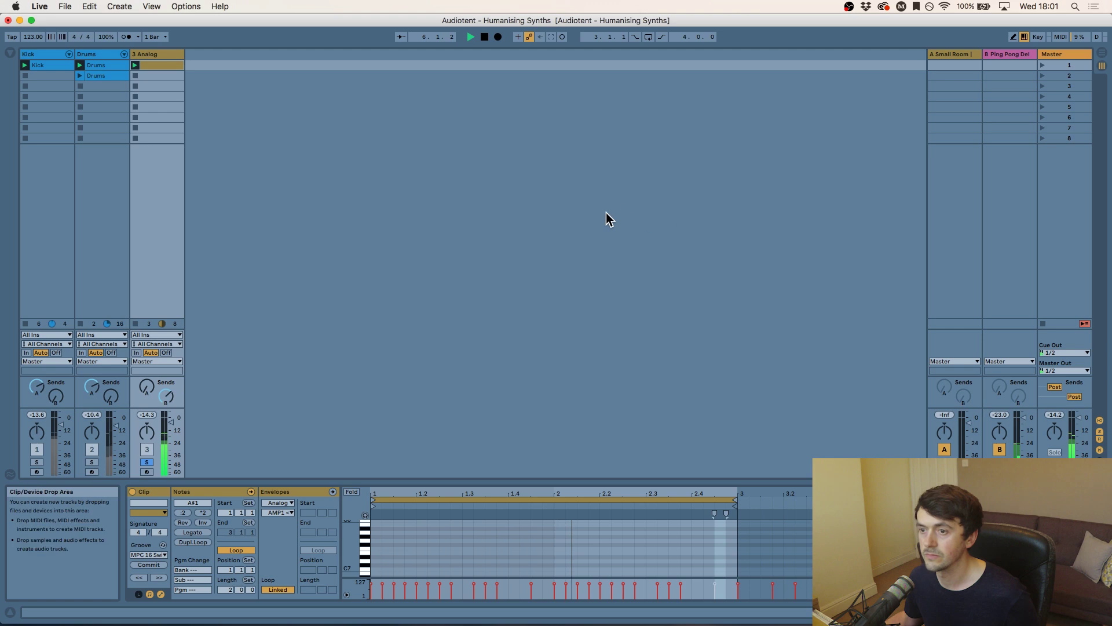
left_click(606, 213)
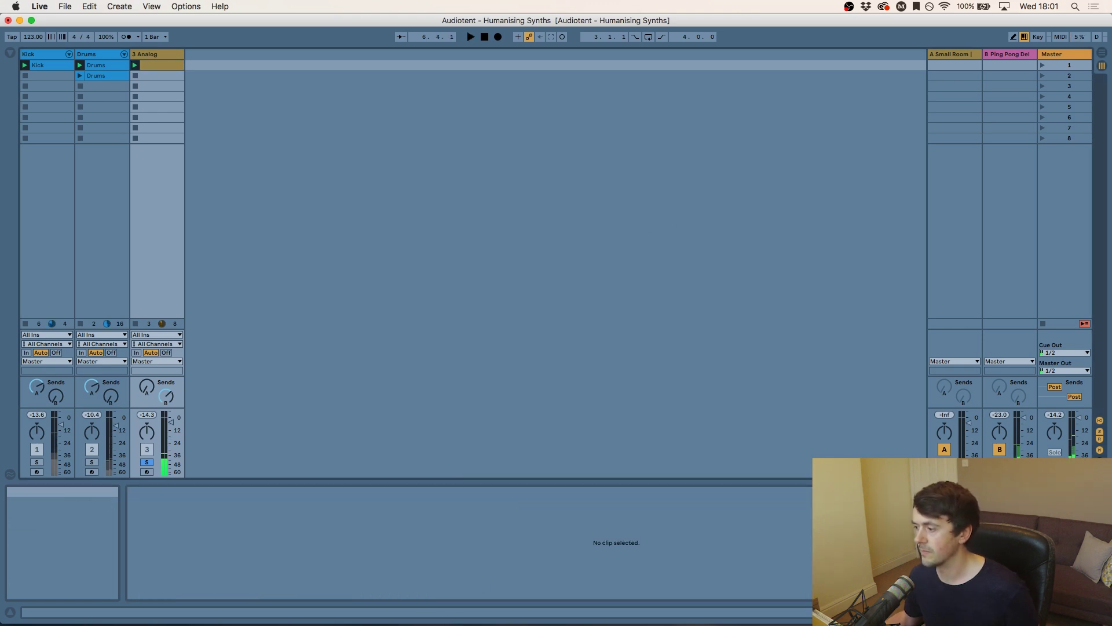
key("shift+Tab")
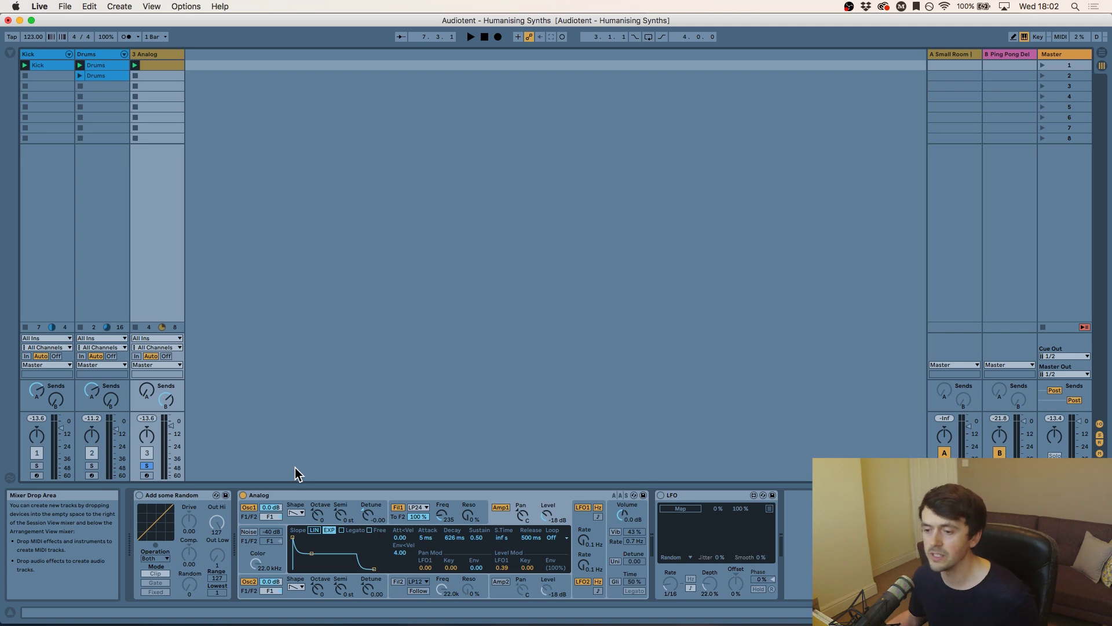
Step: Enable the Analog synth's noise generator and raise its level to -8.2 dB while auditioning the part
left_click(252, 529)
left_click(249, 531)
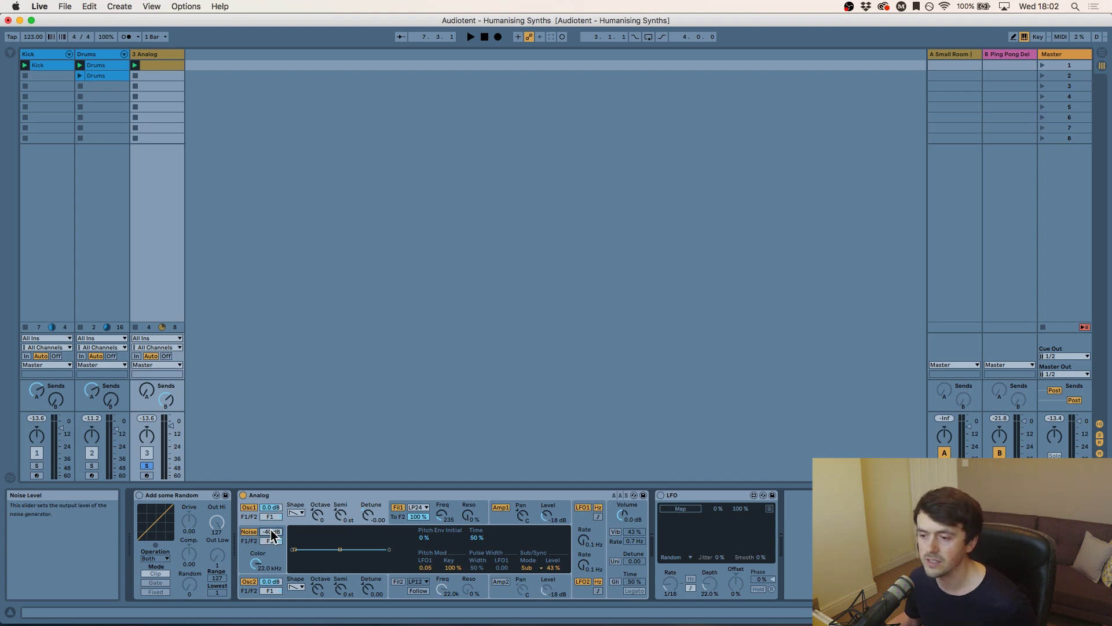
key("space")
left_click_drag(271, 534, 271, 530)
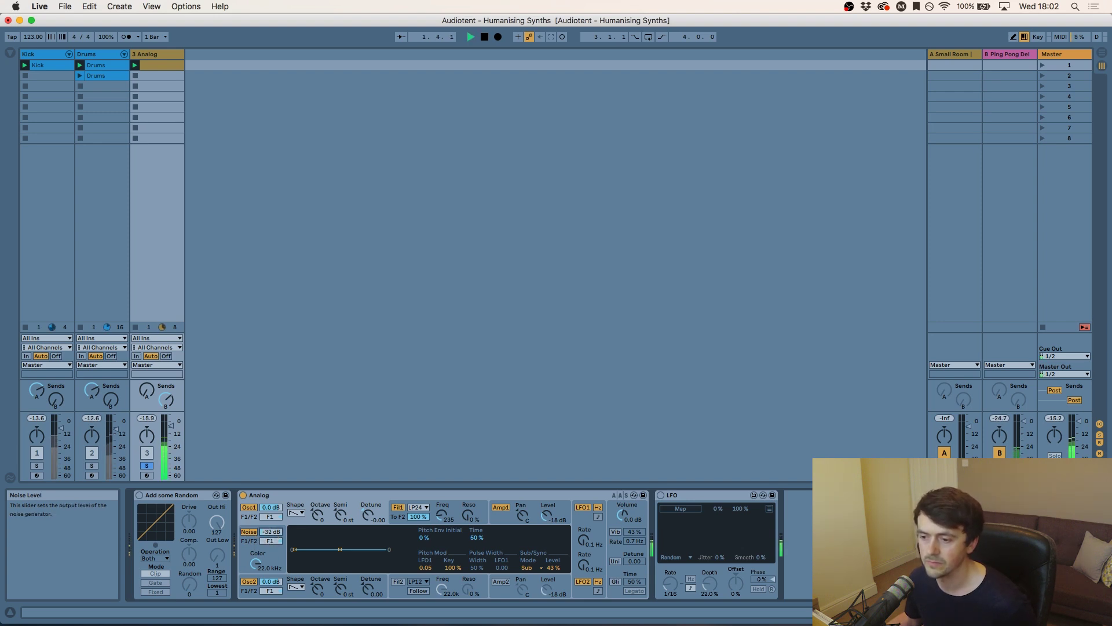
left_click_drag(271, 530, 273, 531)
key("space")
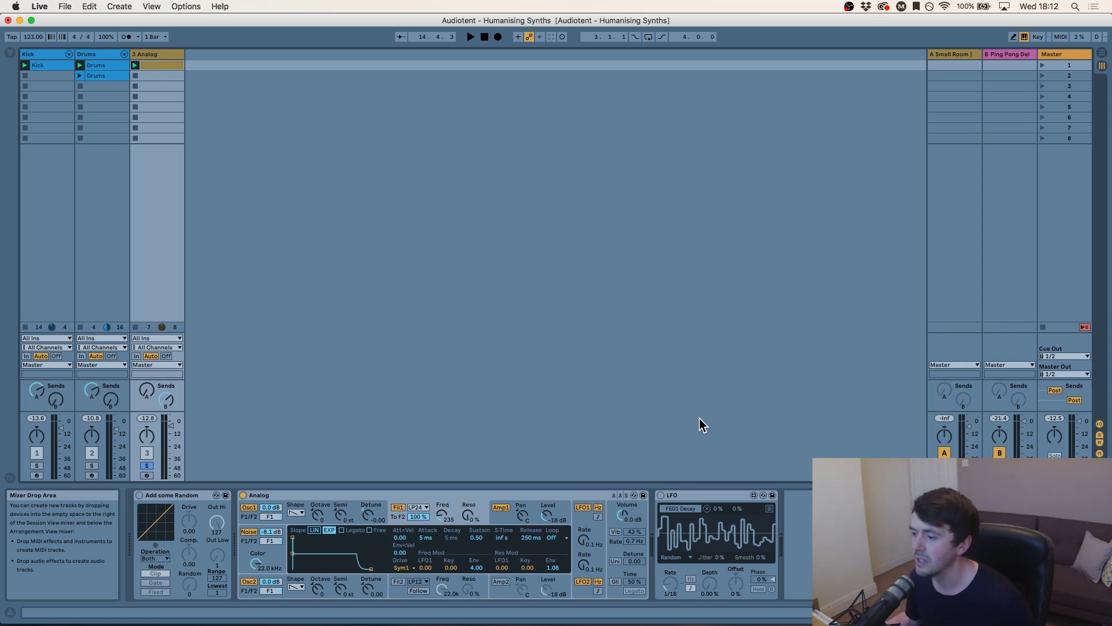
Step: Turn on the LFO device, clear its FEG1 Decay mapping and set its Depth to 100%
left_click(674, 496)
left_click(661, 495)
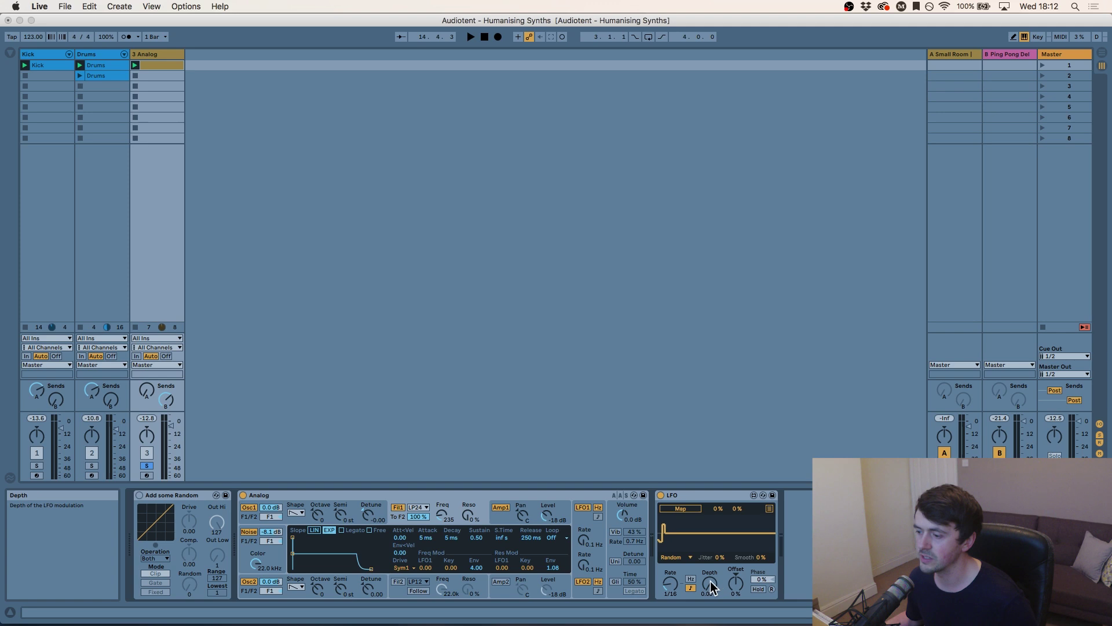
left_click_drag(710, 584, 710, 547)
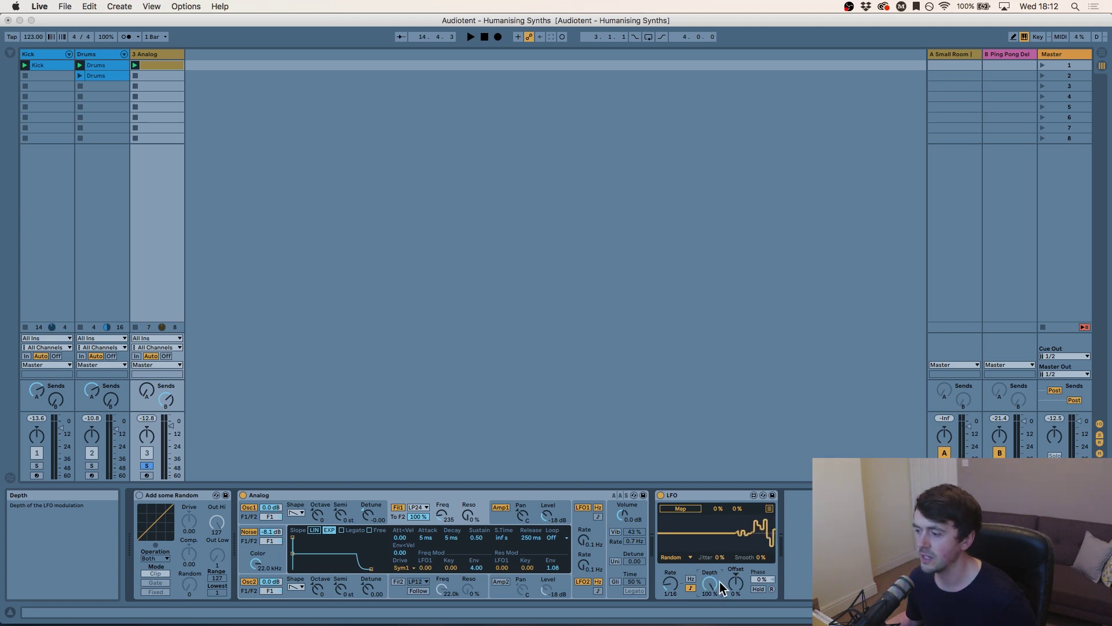
Step: Expand the LFO's mapping list and try a 33% maximum for the first slot, then return it to 0%
left_click(769, 509)
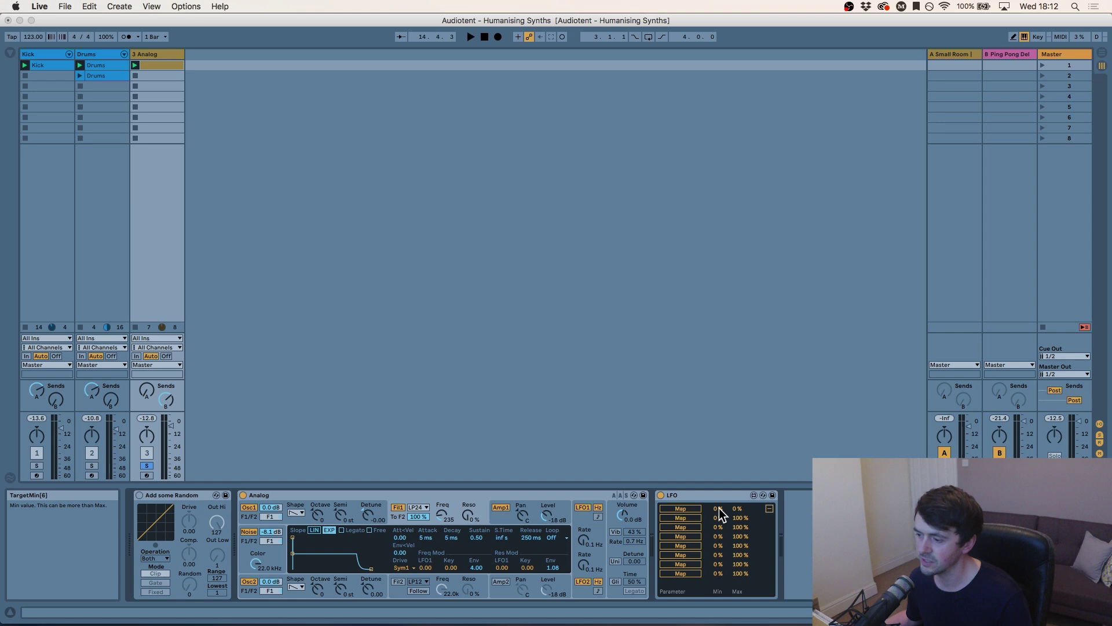
left_click_drag(739, 509, 738, 499)
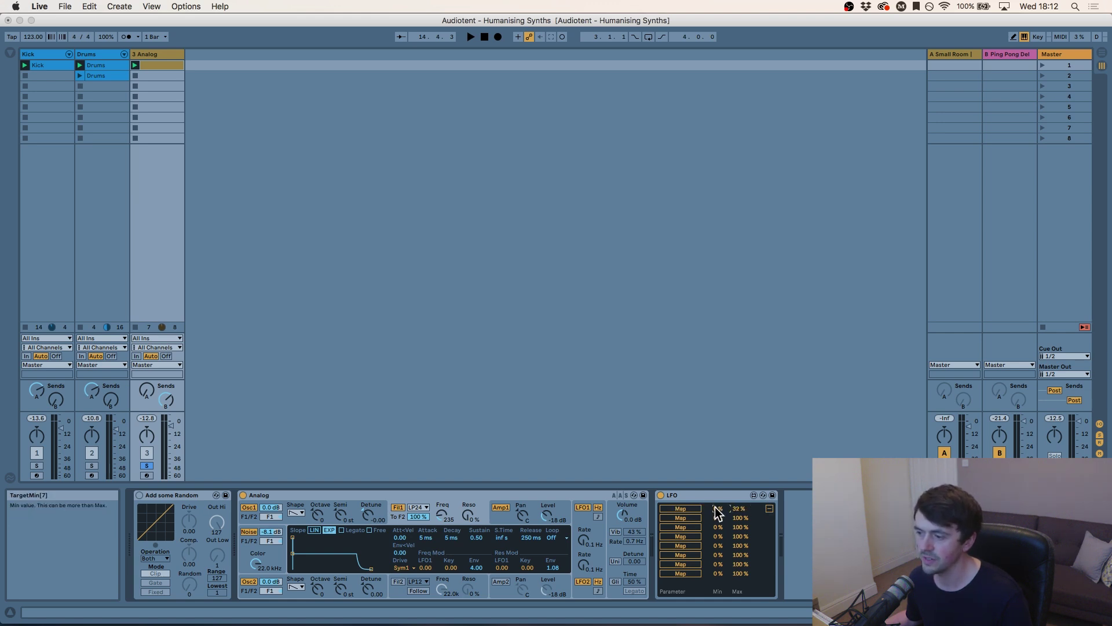
left_click_drag(738, 508, 738, 511)
Step: Try filter 1's envelope Decay at 15.0 s and then at 410 ms
left_click(448, 541)
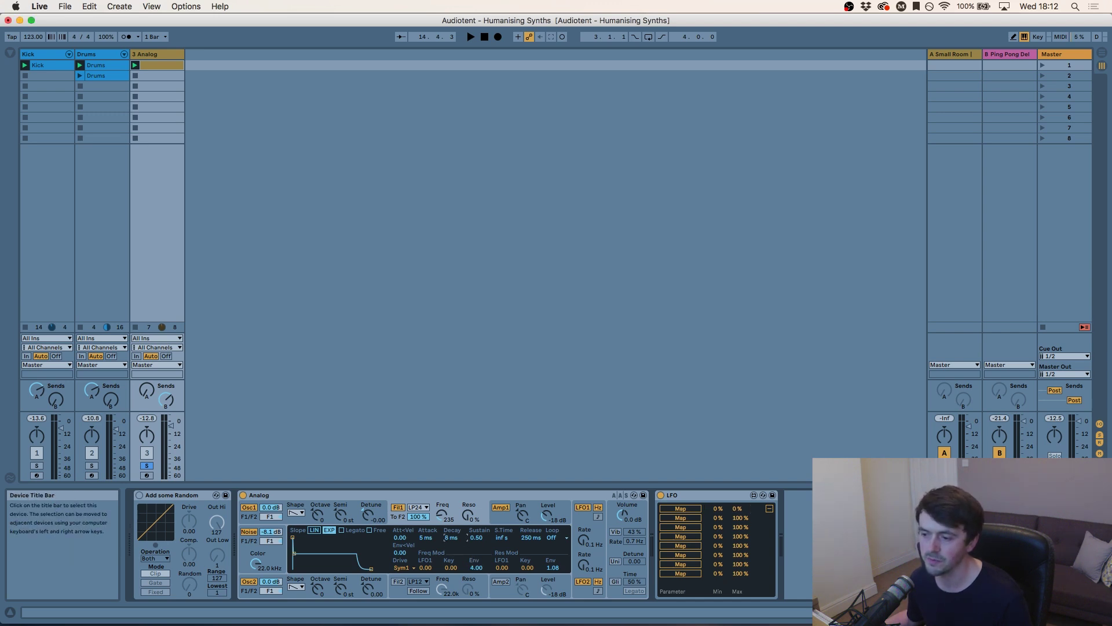
left_click_drag(451, 537, 451, 499)
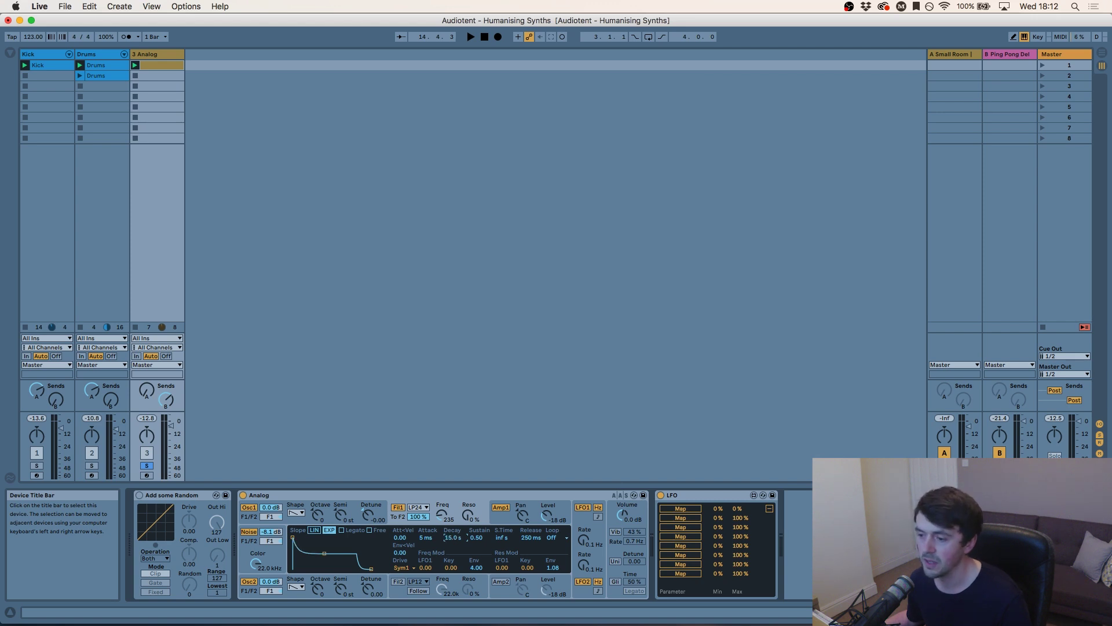
left_click_drag(457, 539, 457, 573)
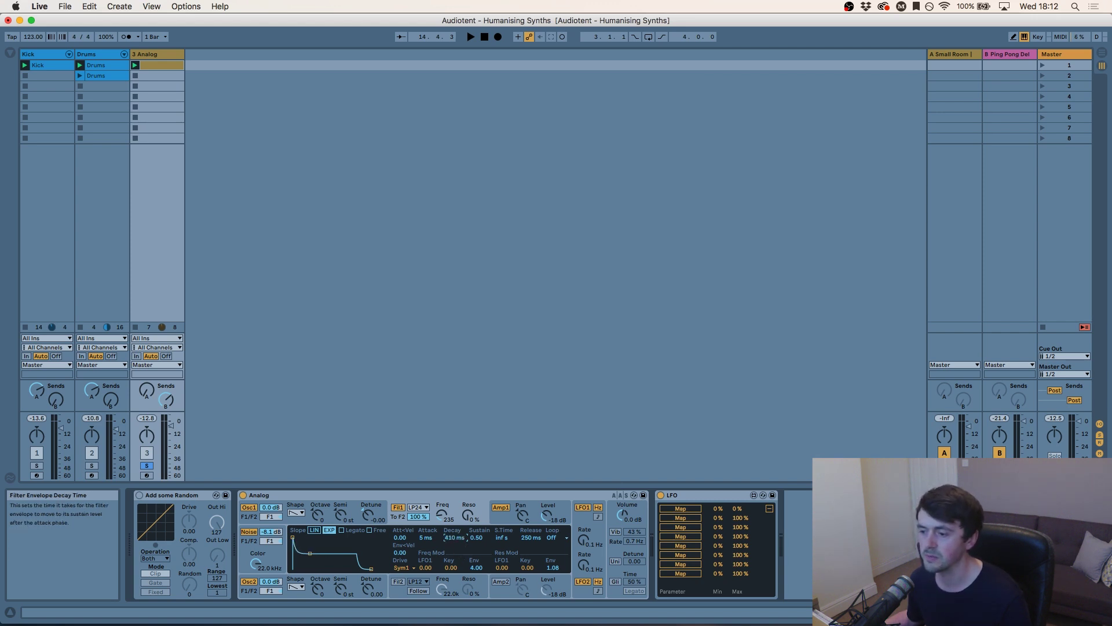
Step: Set the LFO's first mapping range to a 9% minimum and 40% maximum, collapsing the mapping list and starting playback
left_click_drag(738, 509, 739, 505)
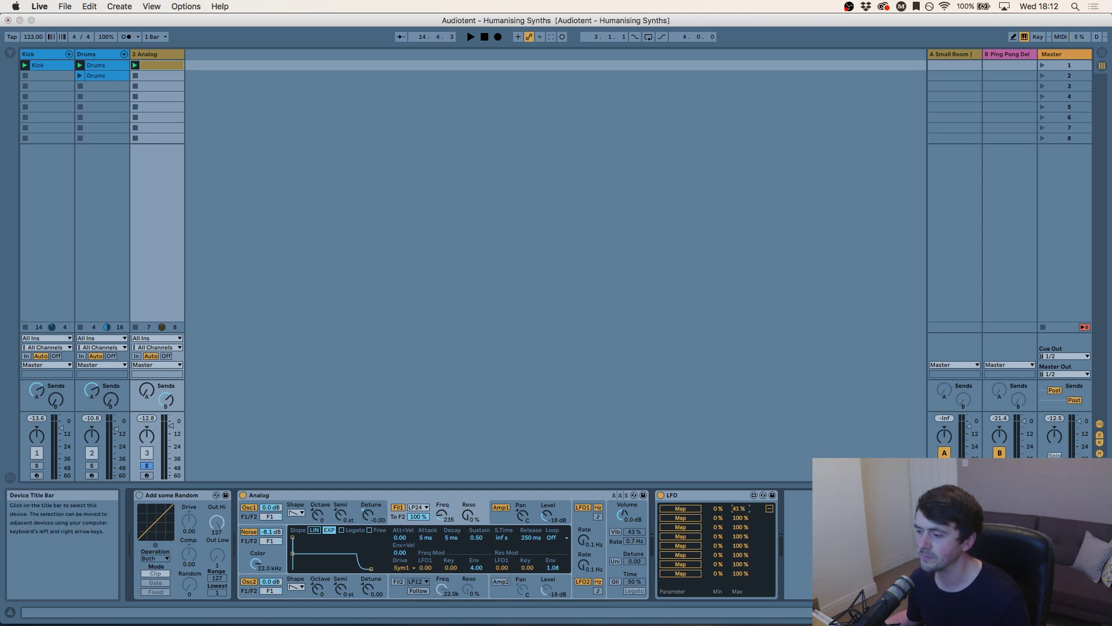
left_click(718, 508)
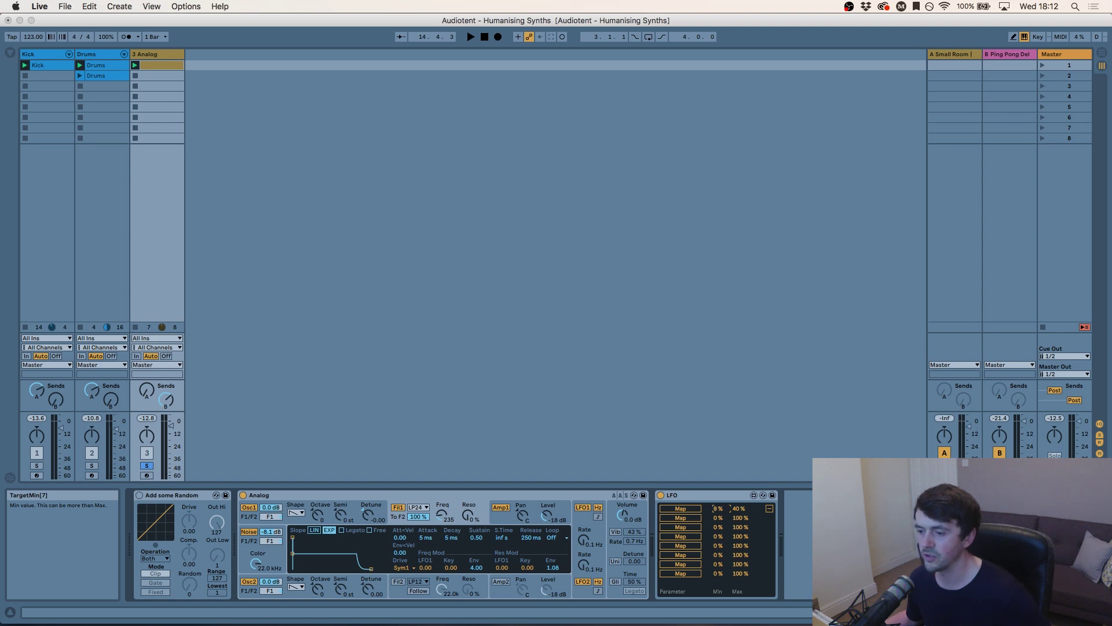
left_click(769, 508)
key("space")
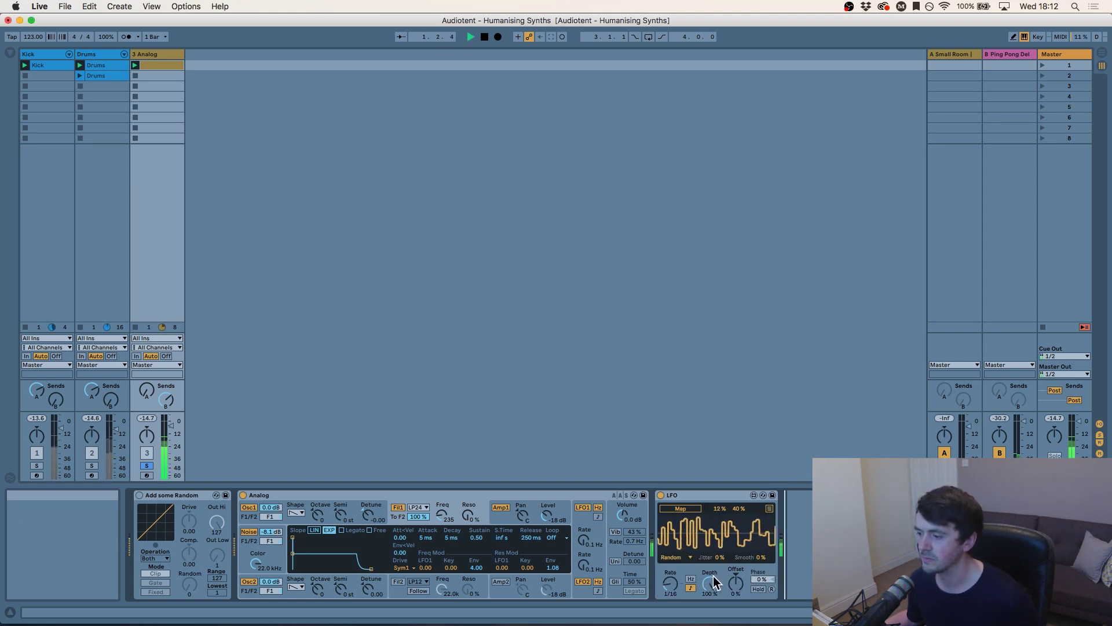
left_click_drag(722, 508, 721, 567)
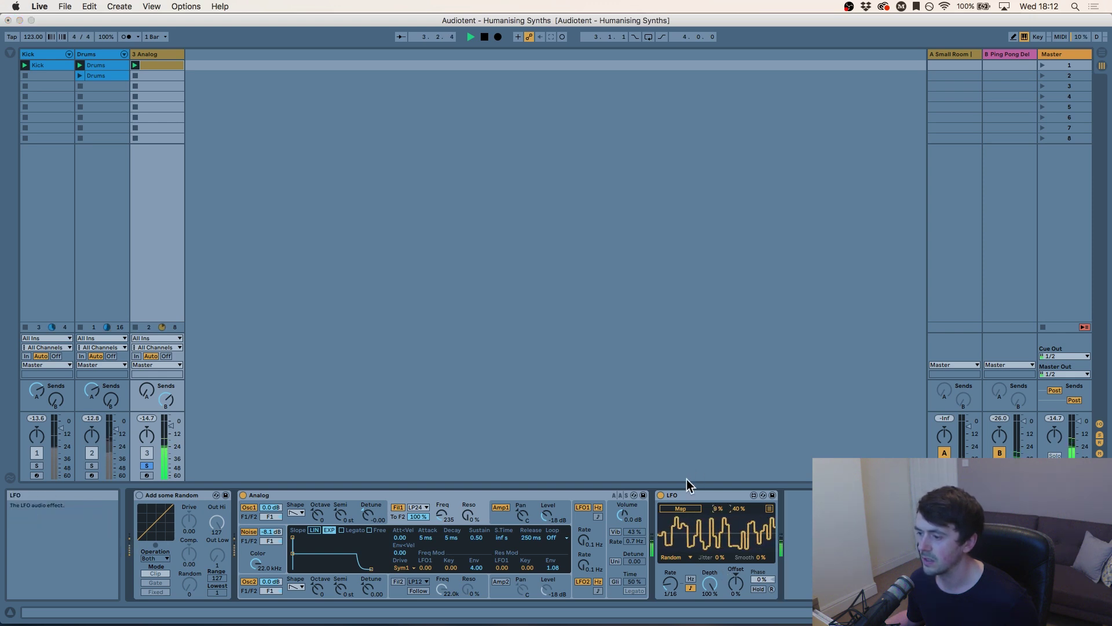
Step: Map the LFO to the Decay of the Analog synth's filter 1 envelope
left_click(673, 508)
left_click(672, 508)
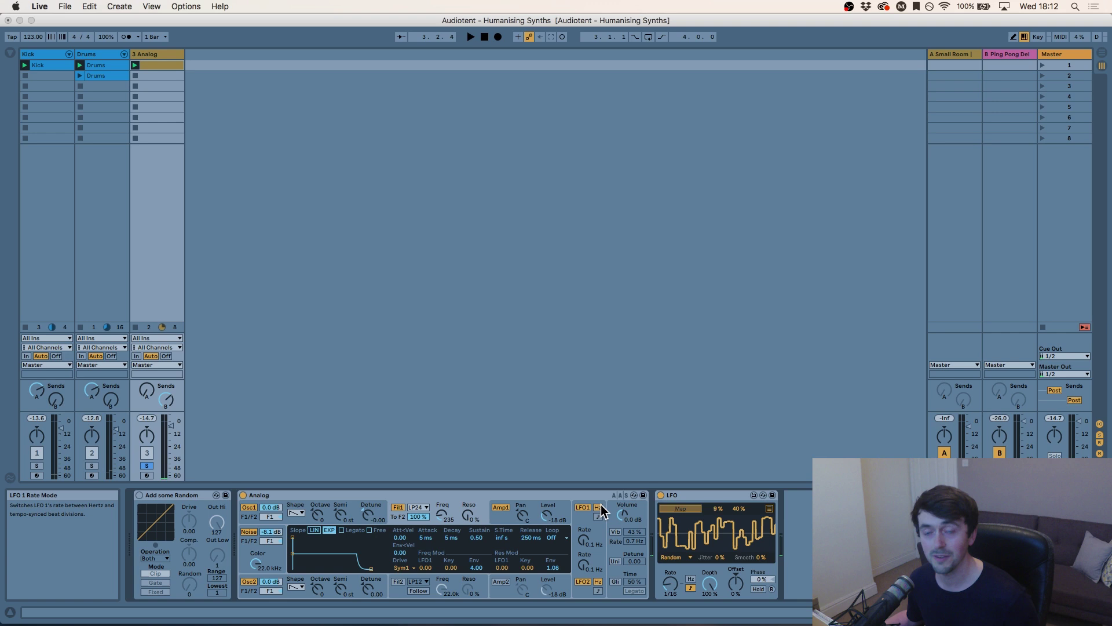
left_click(453, 537)
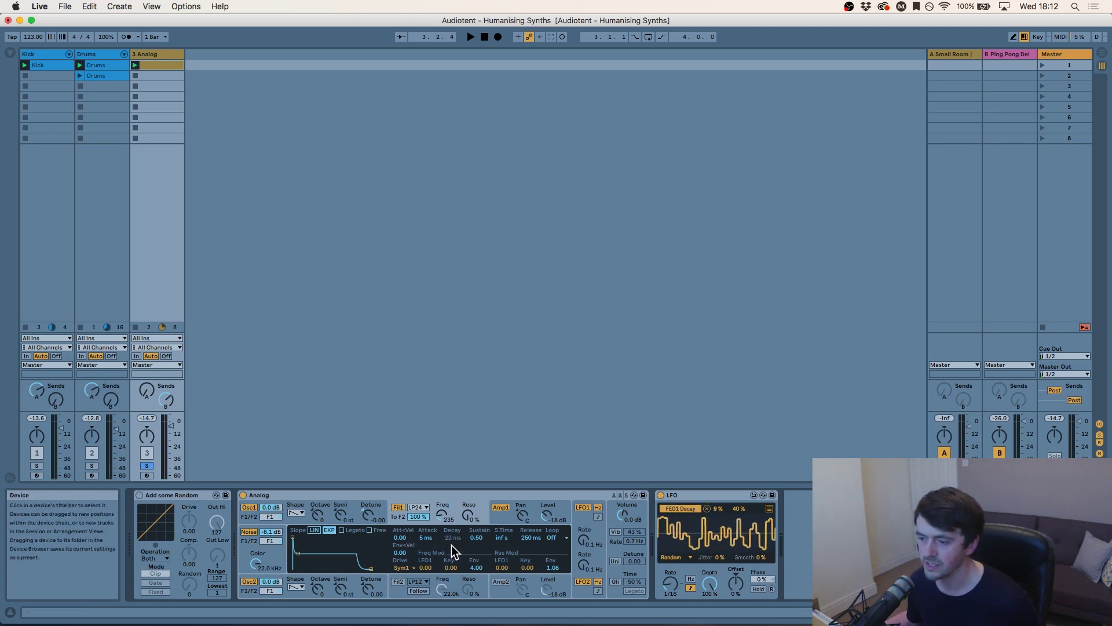
Step: Audition the random filter decay and raise the LFO mapping's maximum to 44%
key("space")
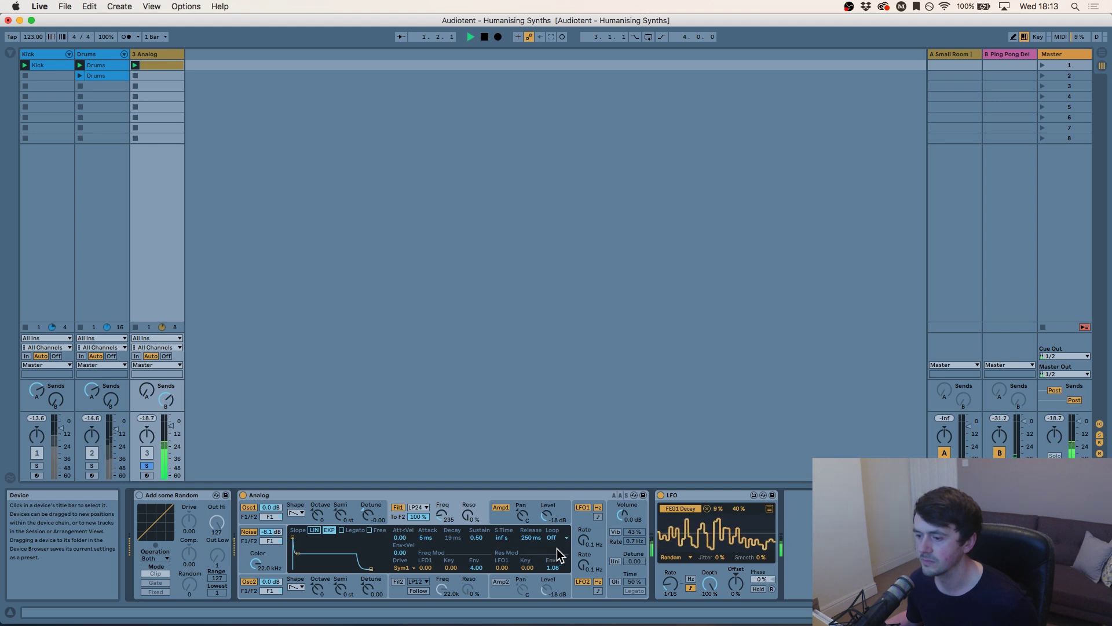
left_click_drag(734, 510, 735, 510)
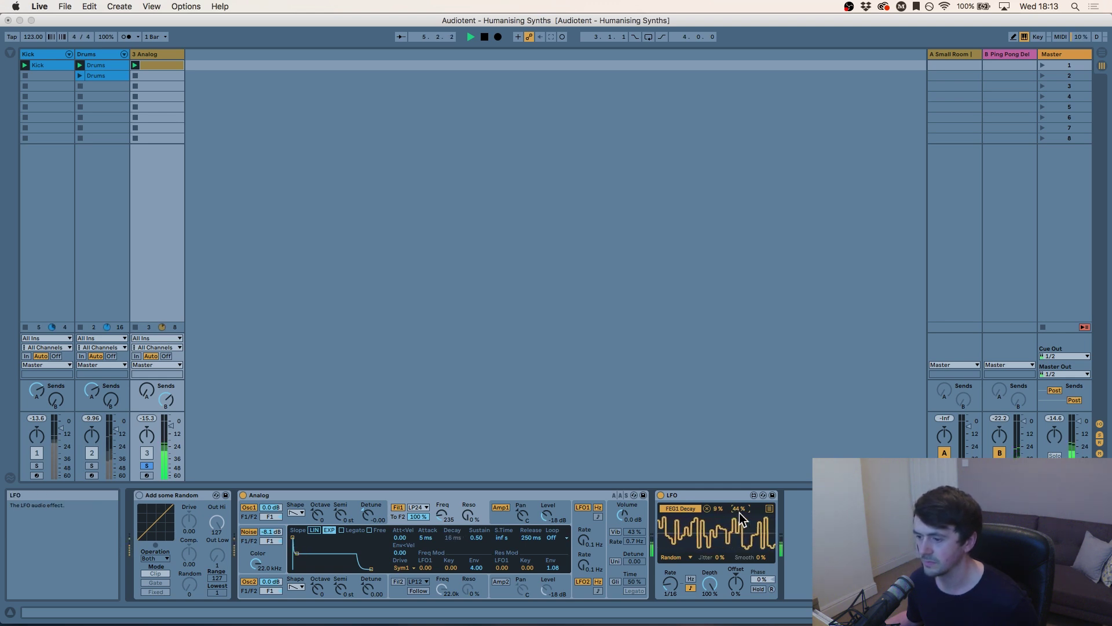
key("space")
left_click(657, 433)
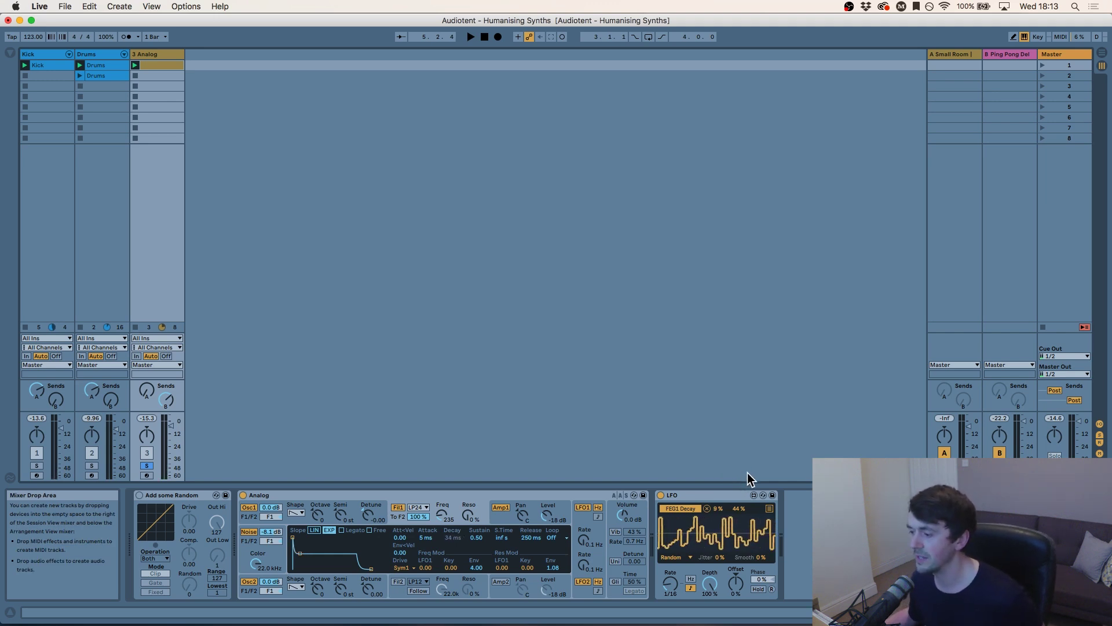
Step: Map the LFO's second slot to the resonance of the Analog synth's filter 1
left_click(768, 508)
left_click(684, 516)
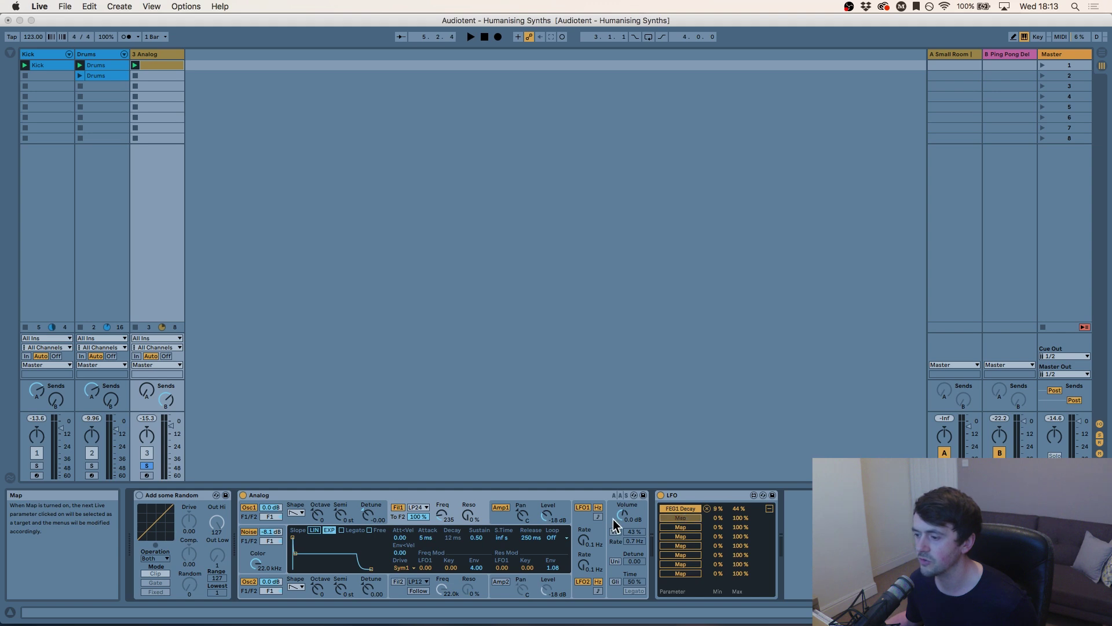
left_click(470, 515)
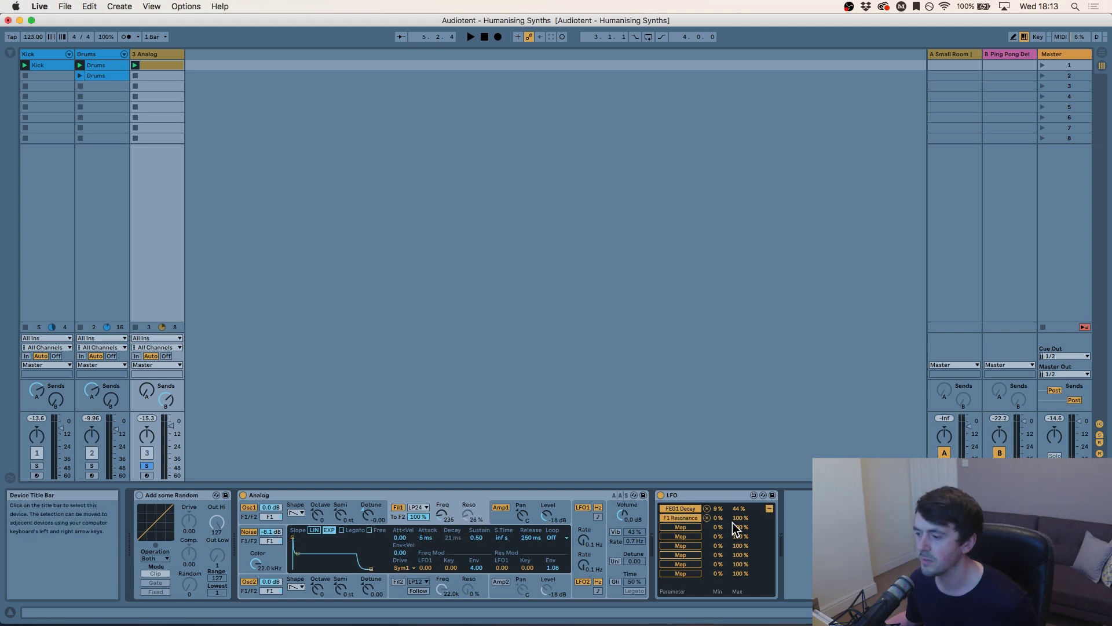
Step: Audition the resonance modulation and set its LFO mapping range to a 10% minimum and 14% maximum, collapsing the mapping list
left_click_drag(739, 517, 739, 534)
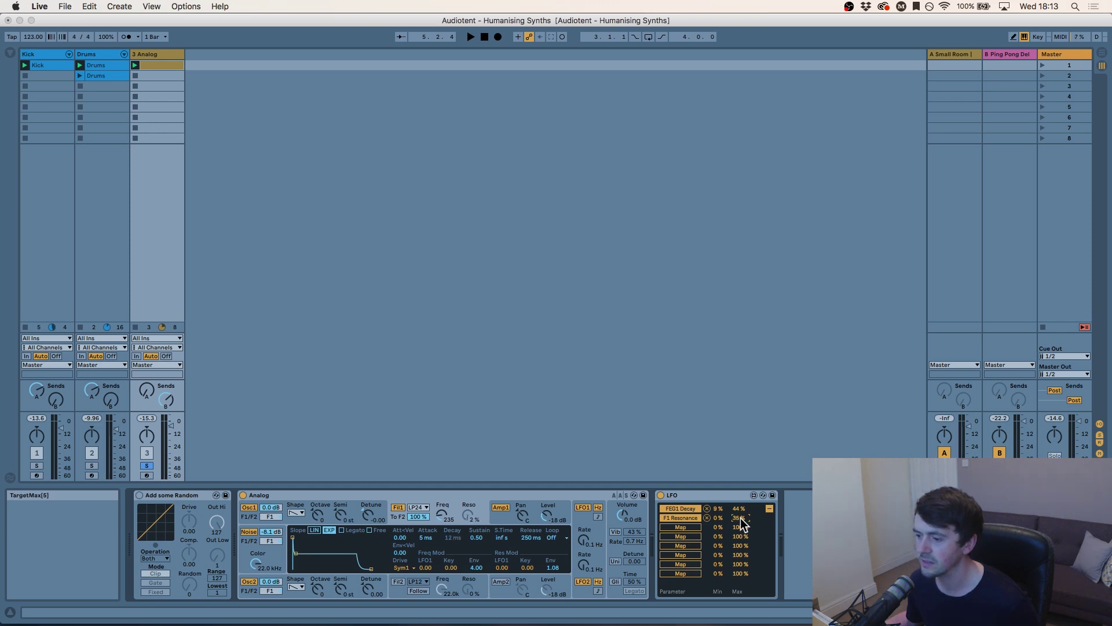
key("space")
left_click_drag(740, 518, 740, 528)
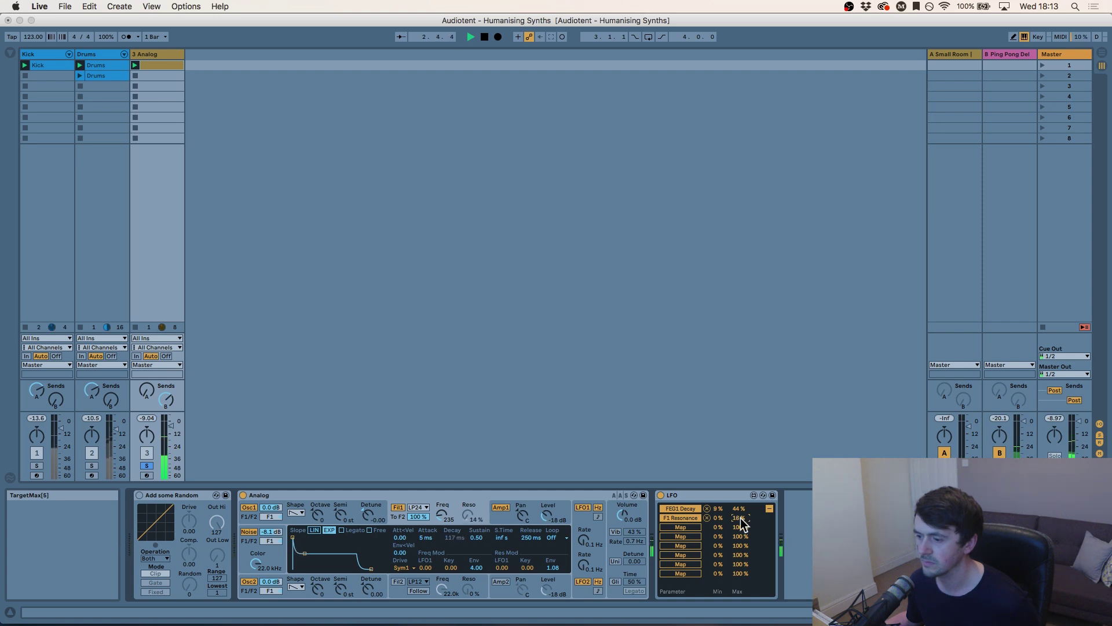
left_click_drag(724, 519, 740, 515)
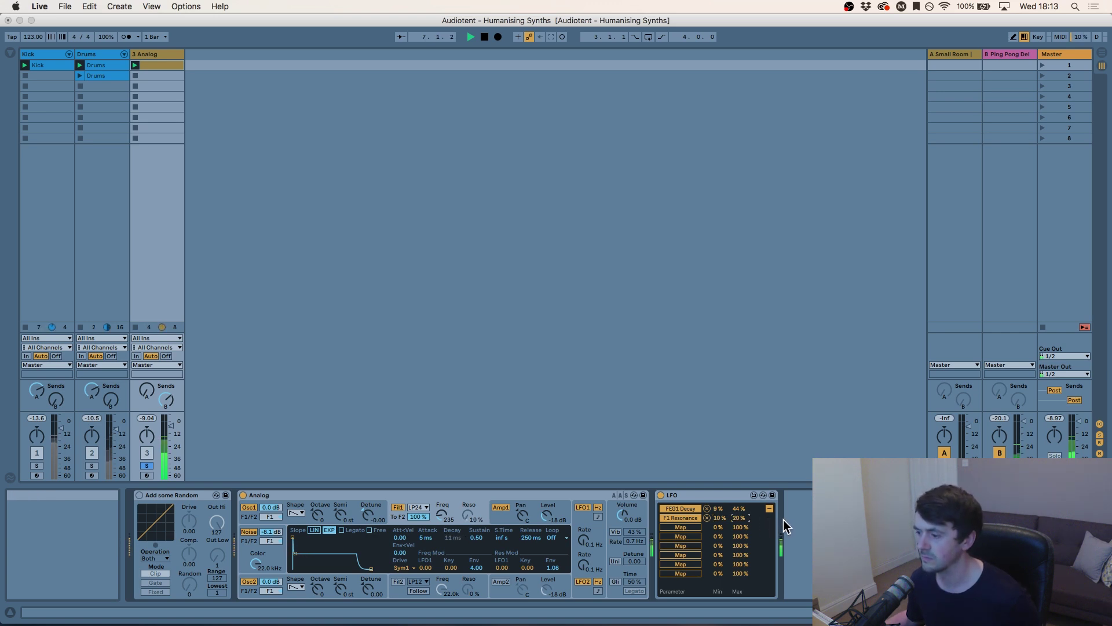
left_click_drag(739, 518, 738, 521)
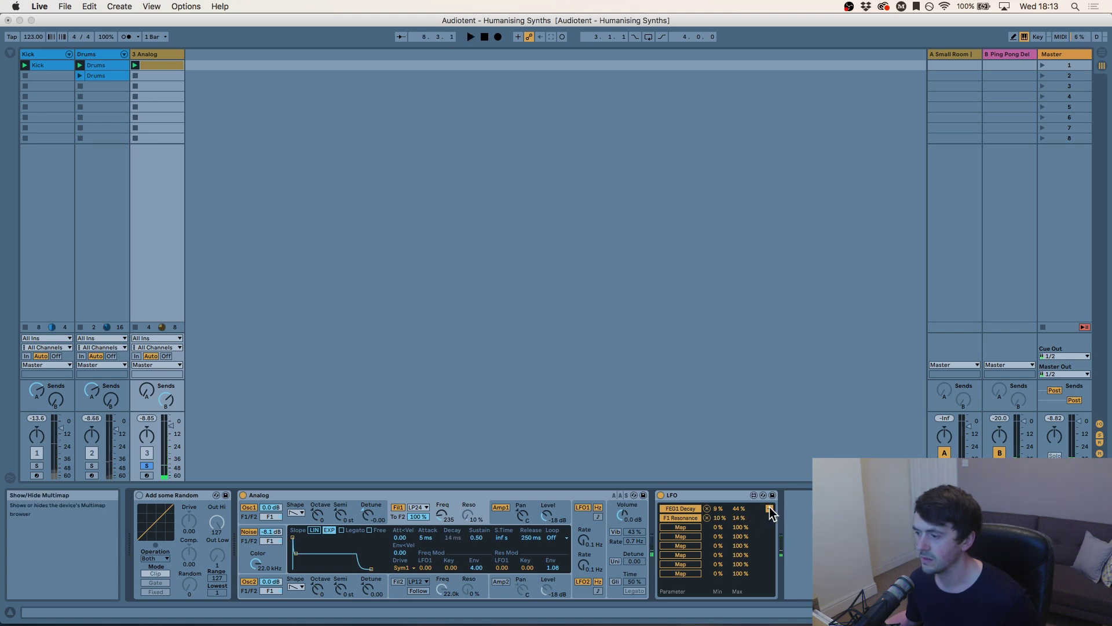
left_click(769, 508)
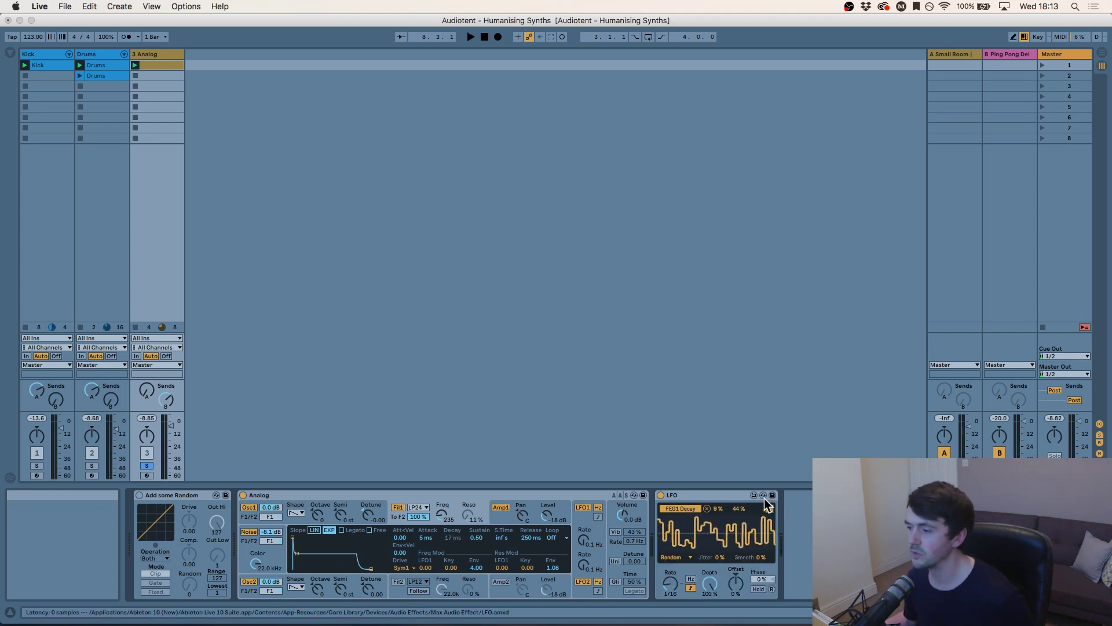
left_click(768, 509)
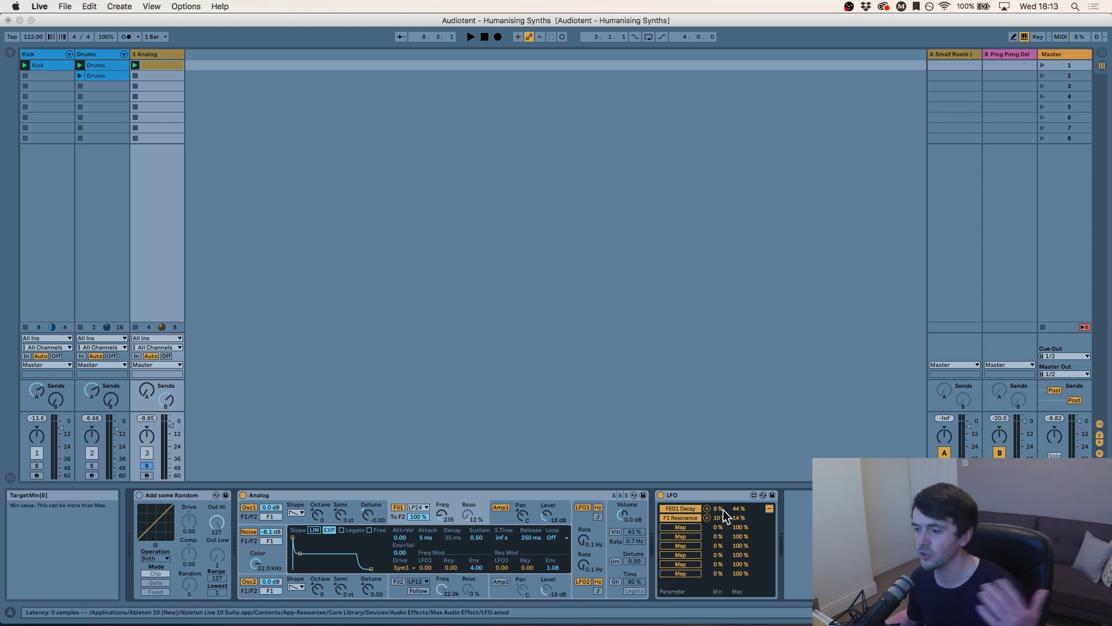
left_click(770, 509)
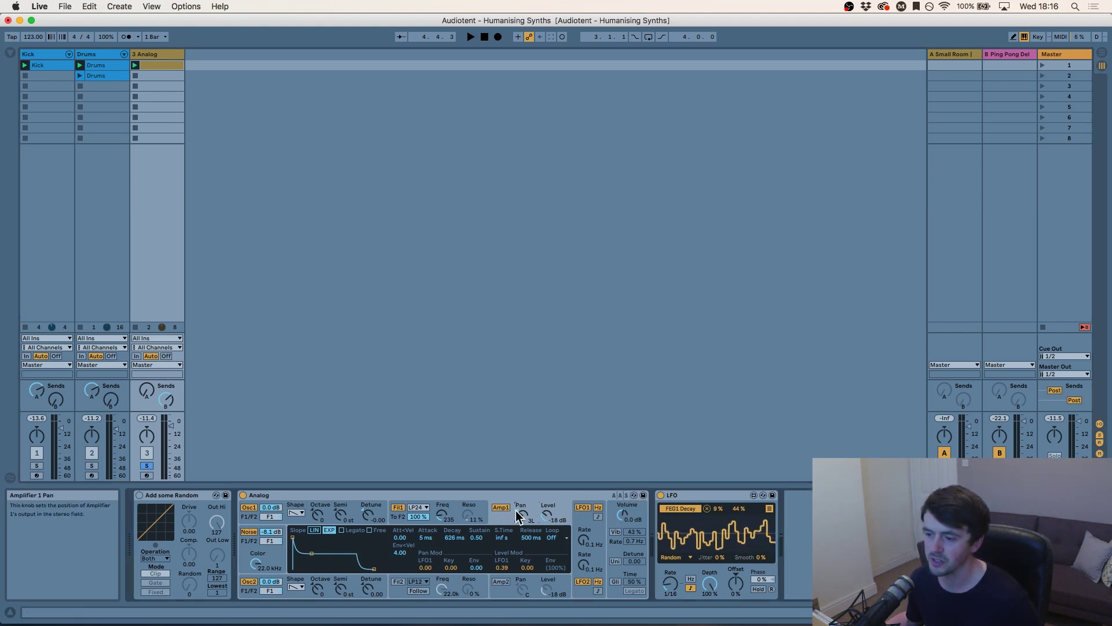
Step: Set Amp 1's LFO1 pan modulation to about 0.77 while auditioning the stereo movement, stopping playback at the end
left_click_drag(426, 567, 425, 558)
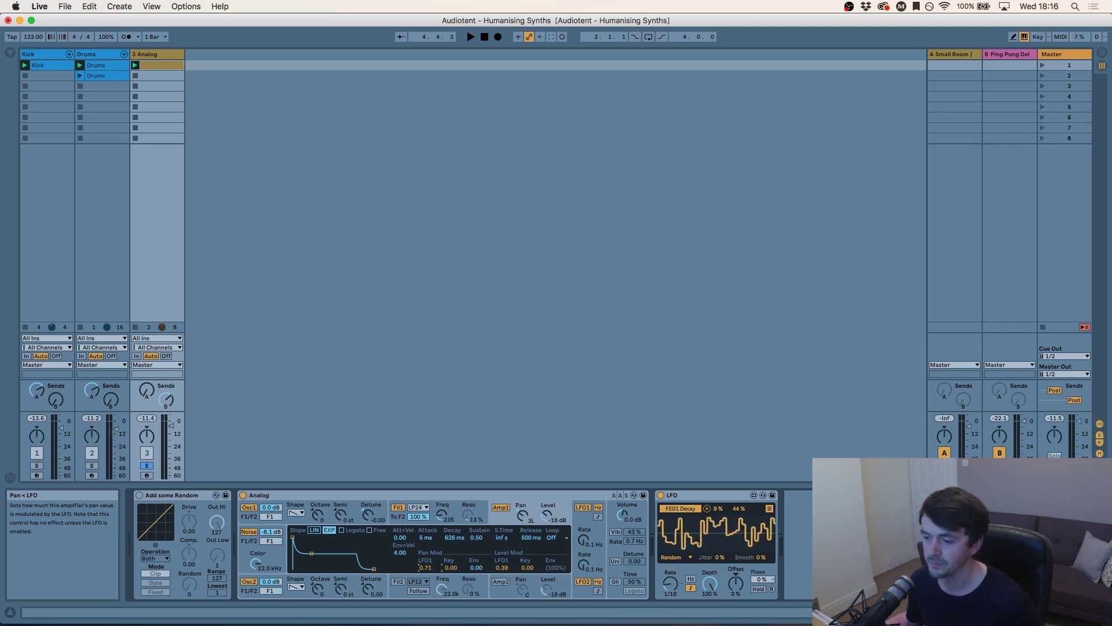
key("space")
mouse_move(422, 568)
left_mouse_down()
mouse_move(423, 557)
mouse_move(423, 570)
left_mouse_up()
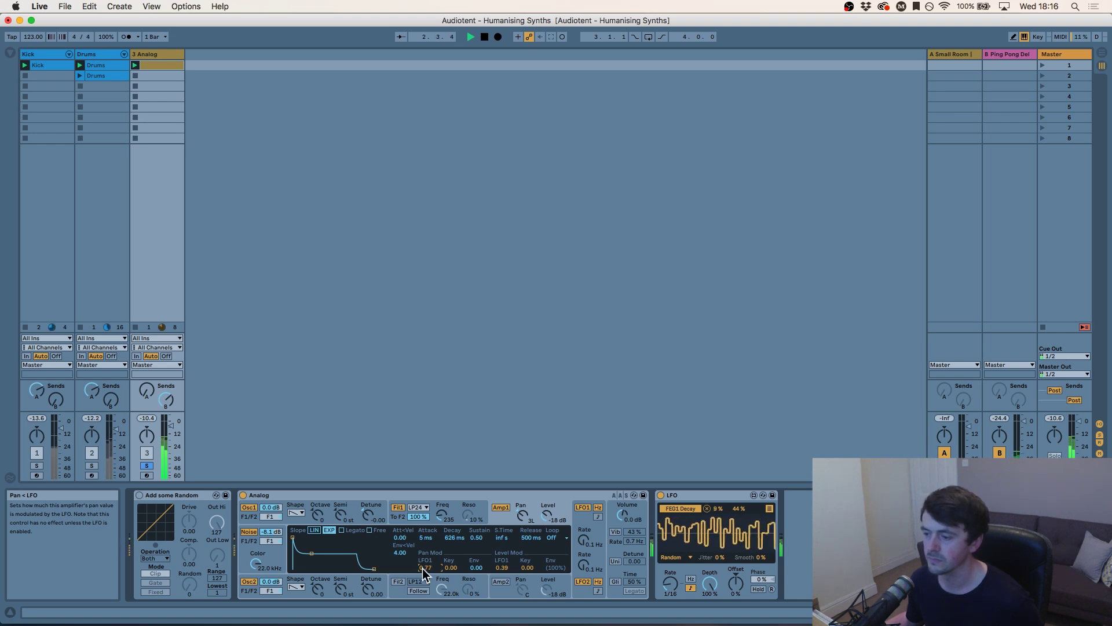
key("space")
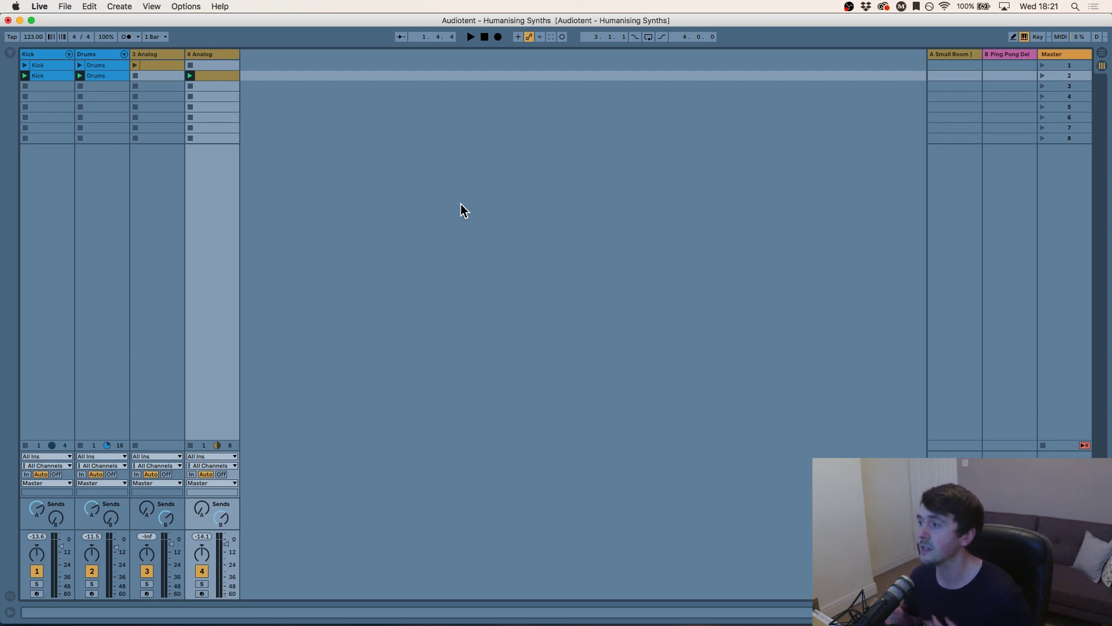
Step: Play scene 2 and scene 1 in turn to compare the two Analog tracks, and stop playback
left_click(1056, 79)
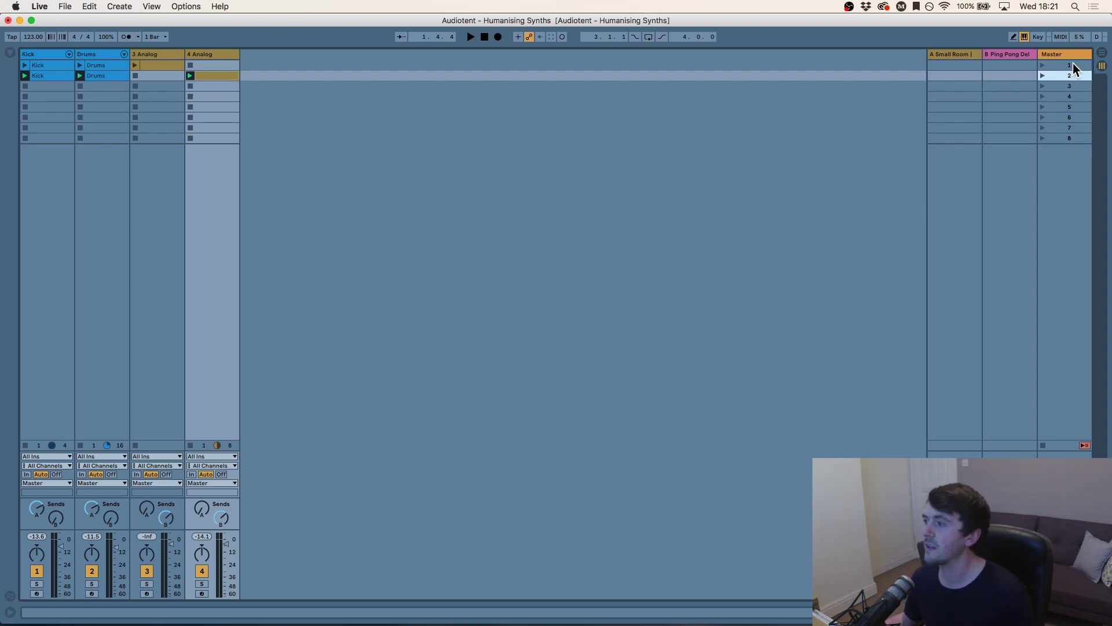
left_click(1073, 65)
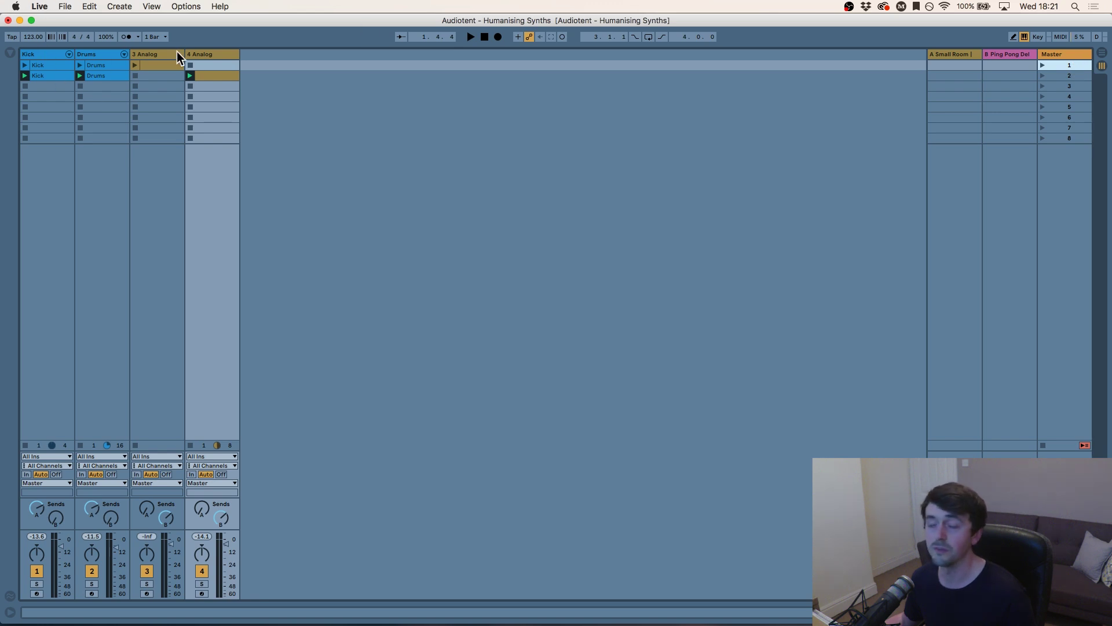
left_click(1067, 77)
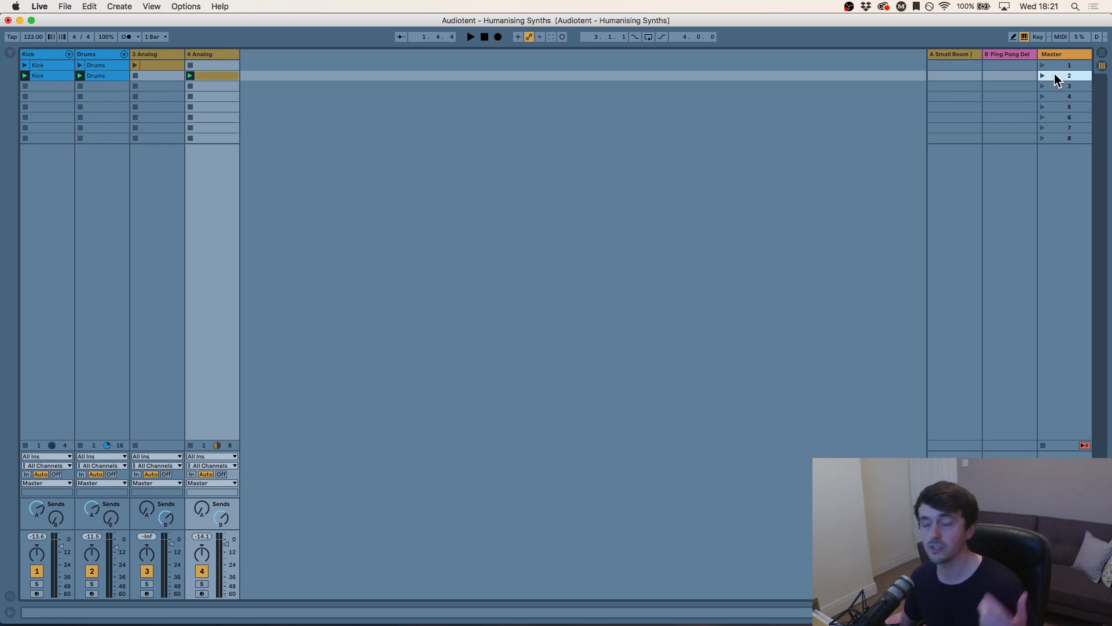
left_click(1043, 76)
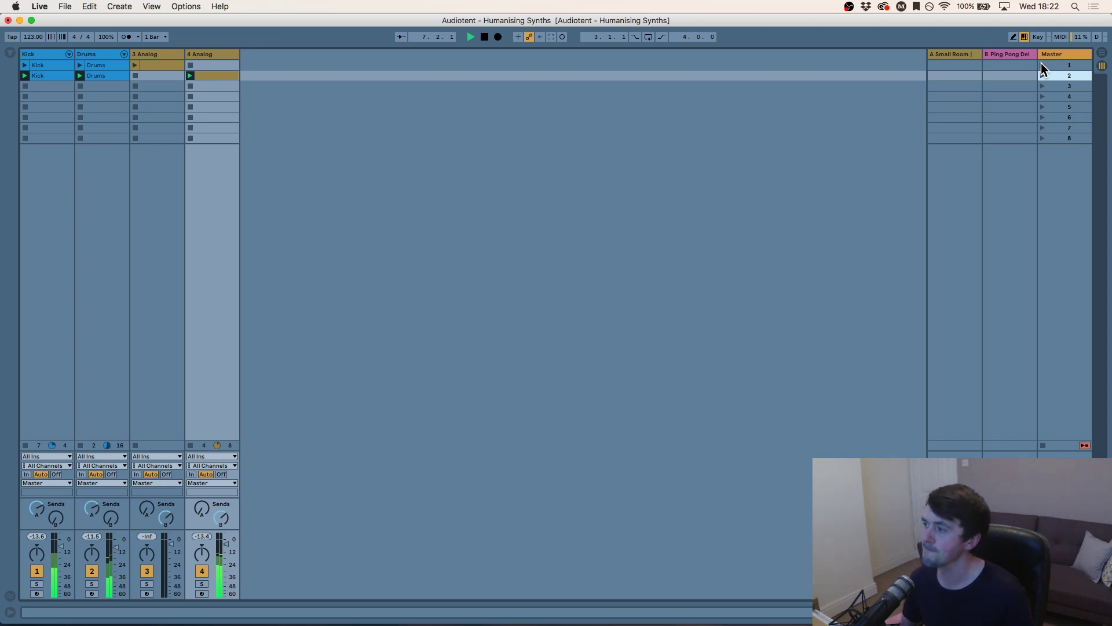
left_click(1042, 66)
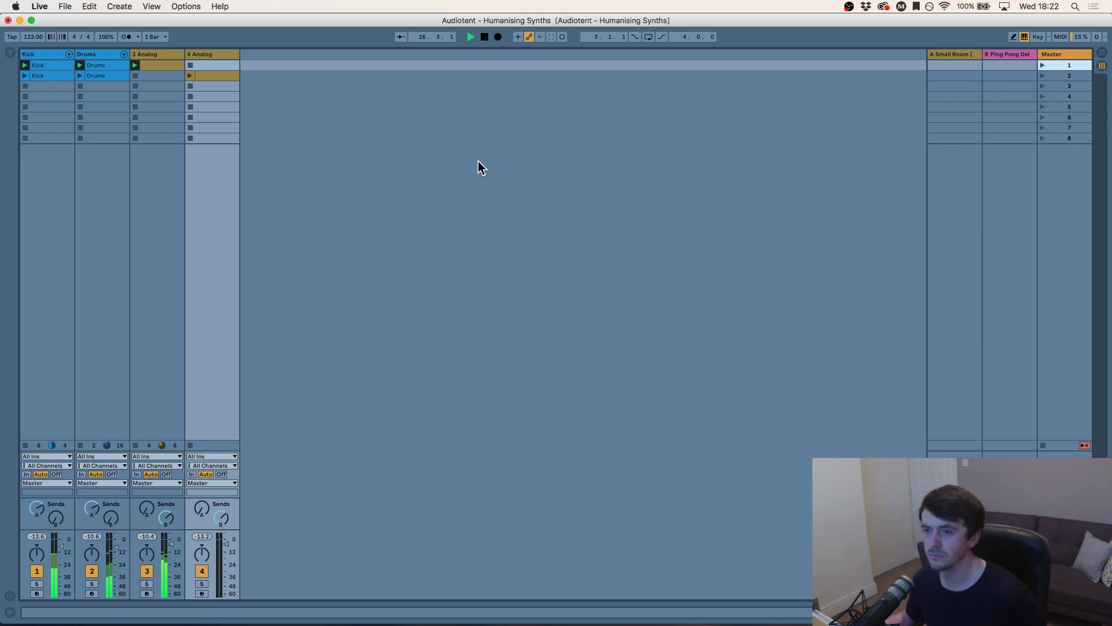
key("space")
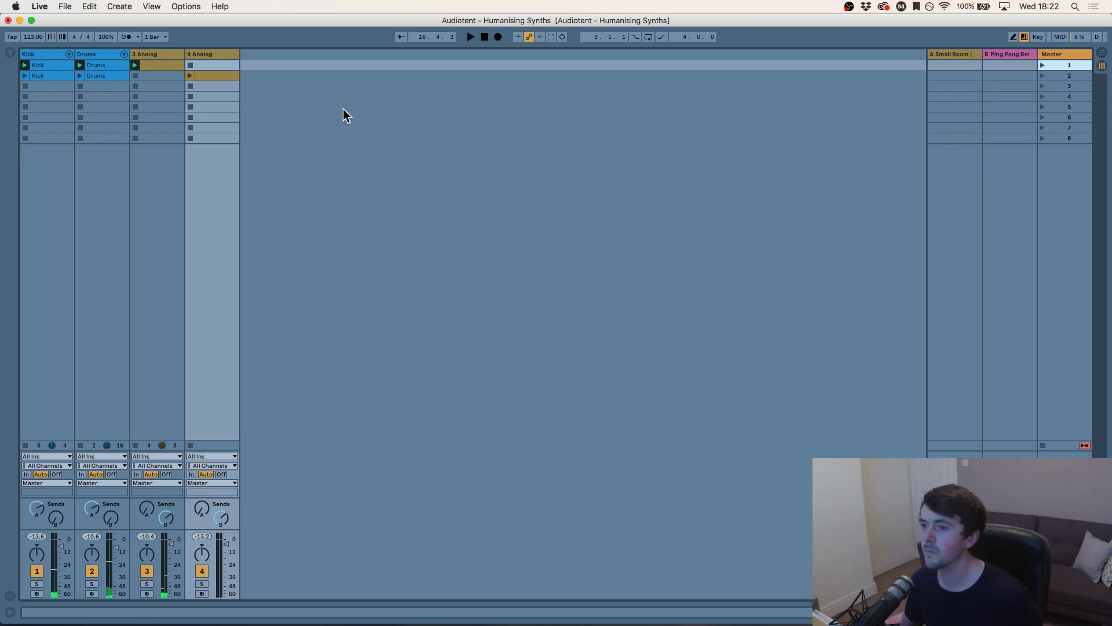
left_click(345, 129)
left_click(177, 54)
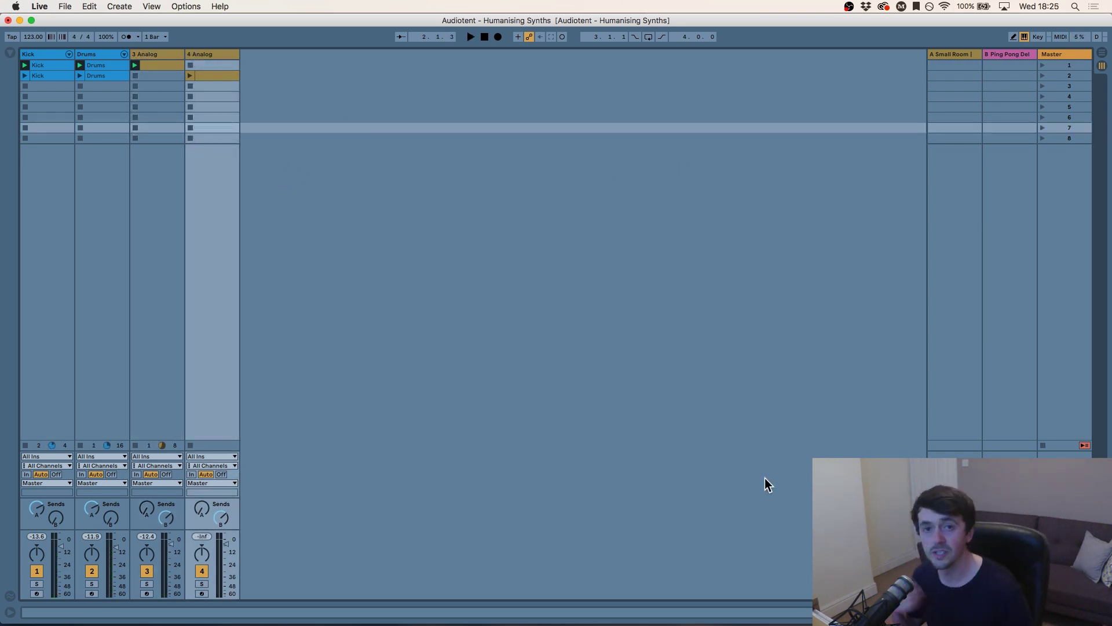